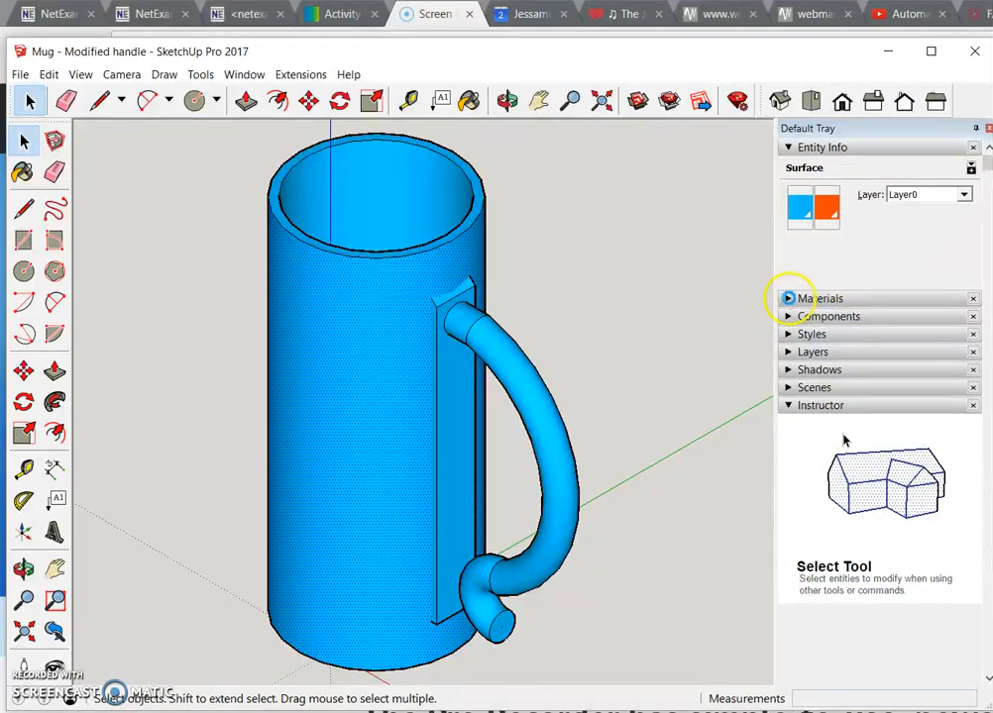
# - Browse the Metal, Synthetic Surfaces, and Carpet and Fabrics material collections, then return to Colors-Named
pyautogui.click(789, 300)
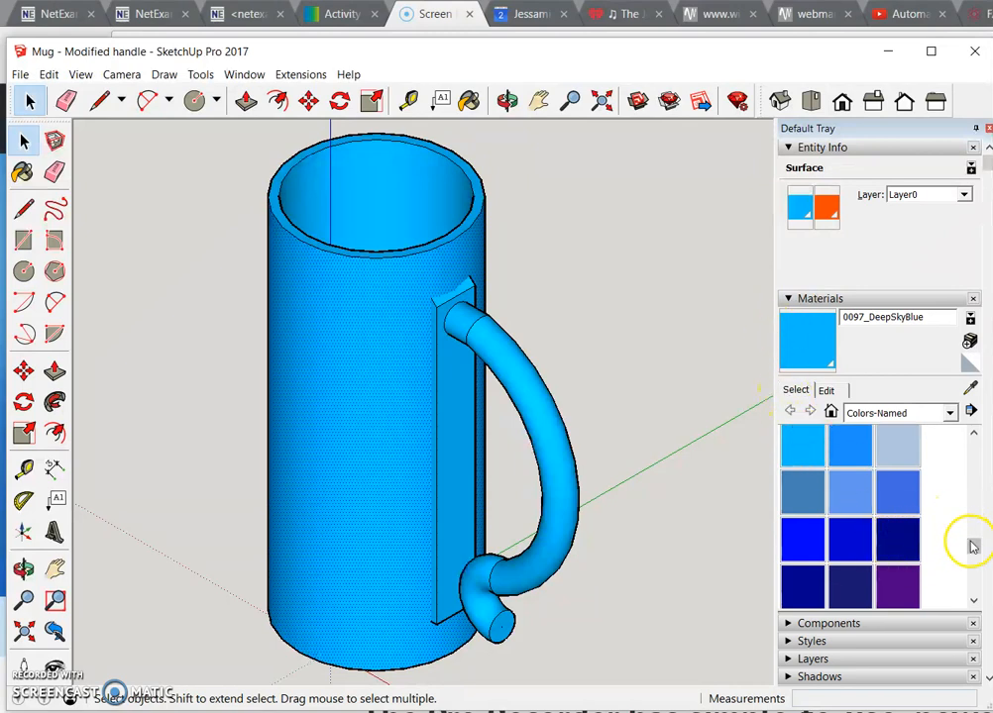
pyautogui.moveTo(969, 543); pyautogui.dragTo(975, 445)
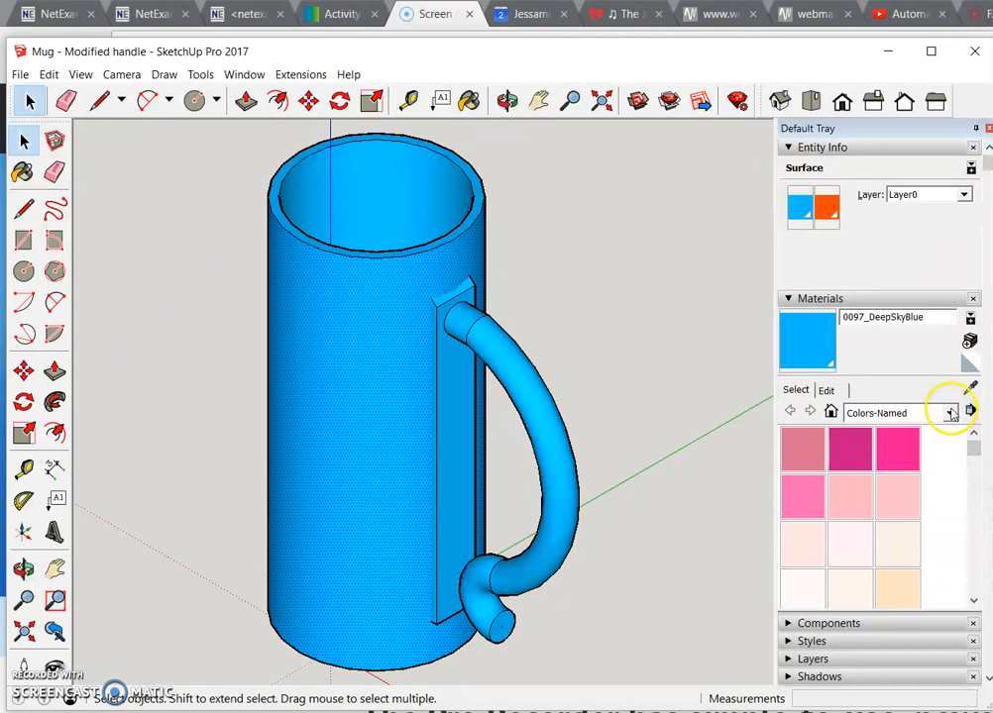
pyautogui.click(949, 416)
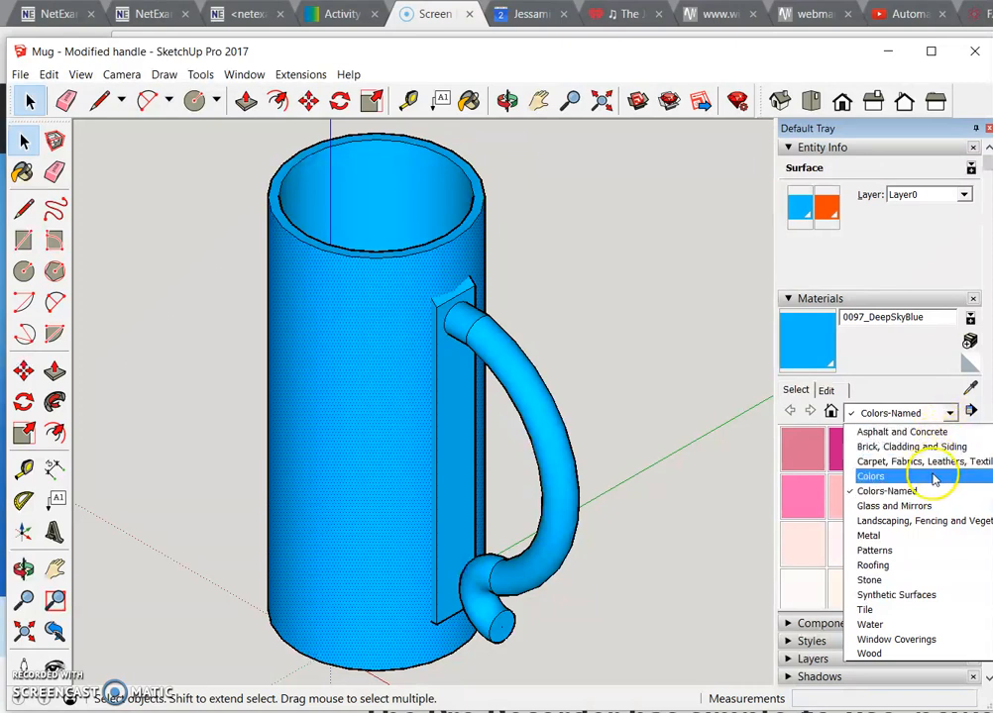
pyautogui.click(907, 535)
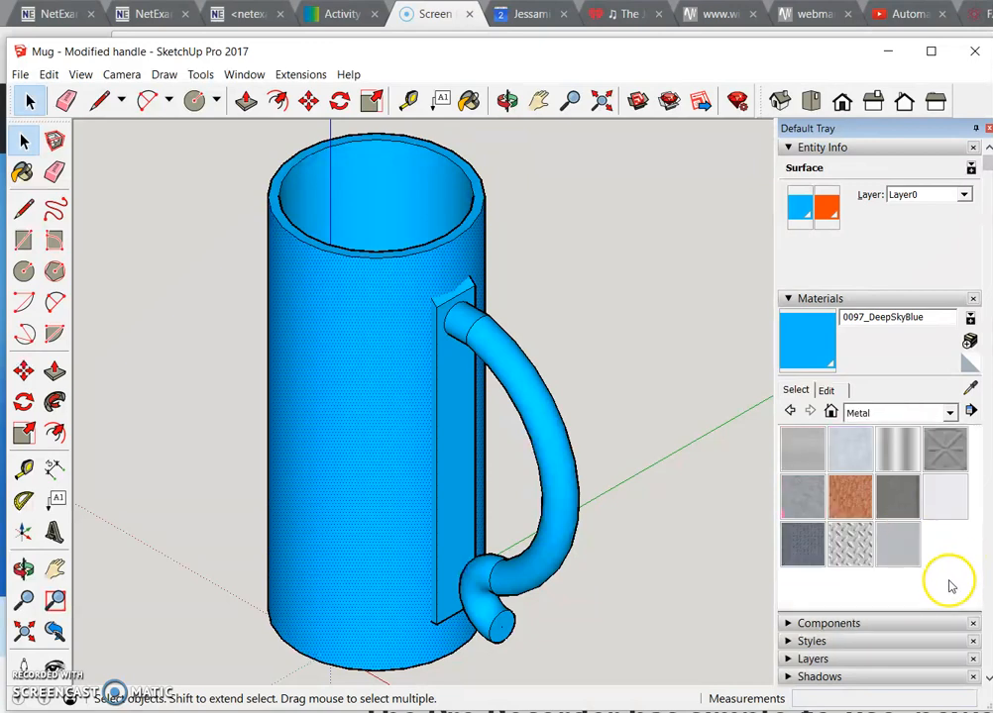
pyautogui.click(950, 414)
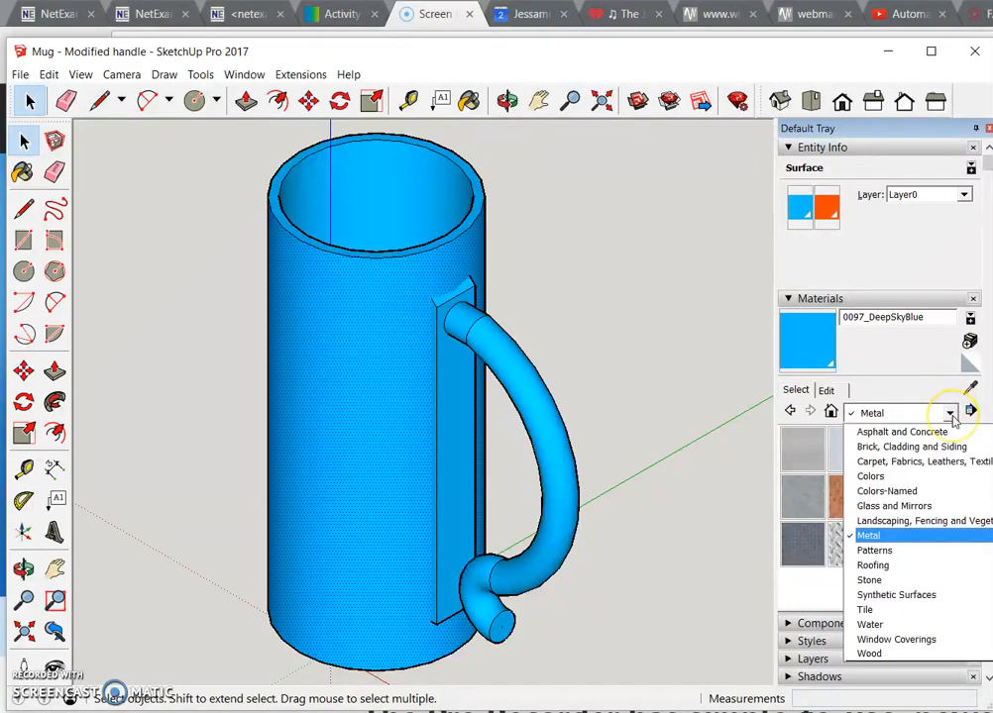
pyautogui.click(886, 596)
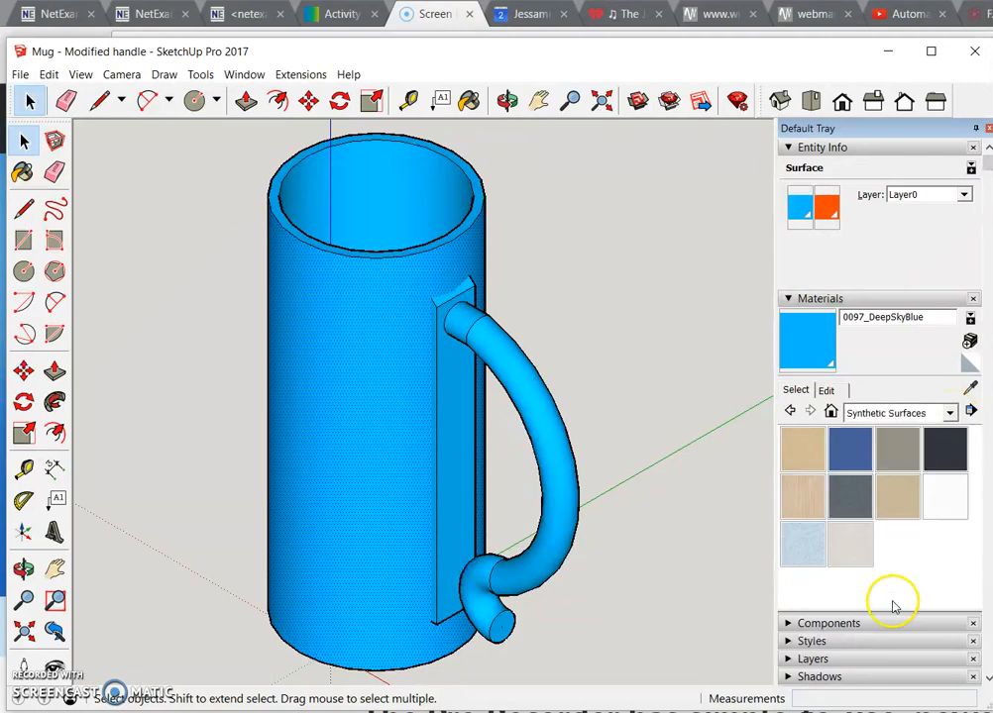
pyautogui.click(950, 414)
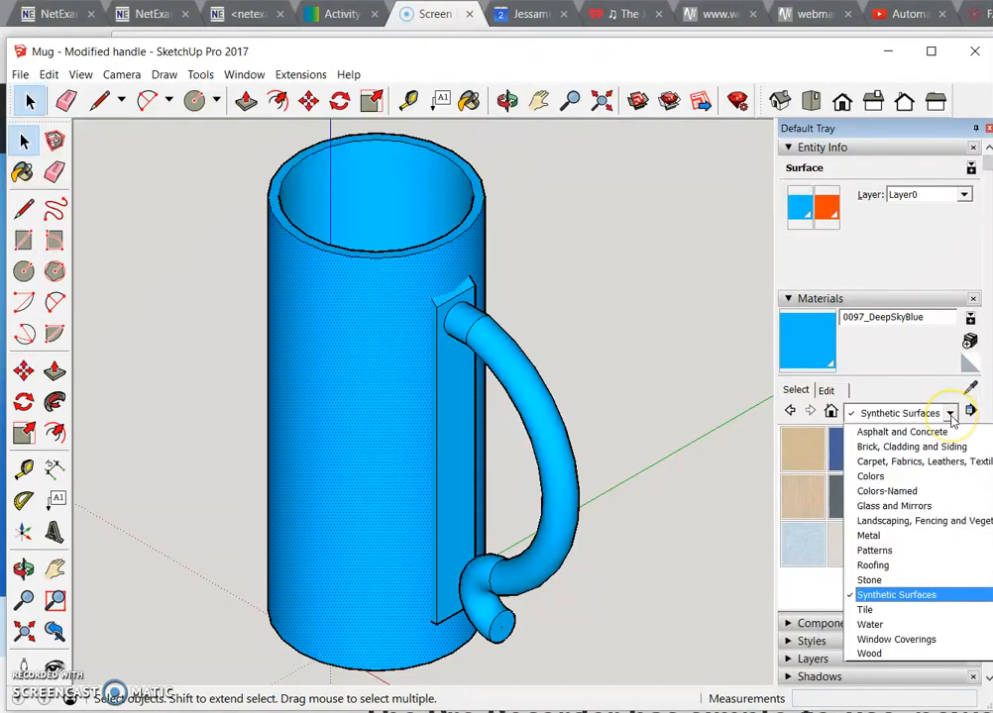
pyautogui.click(935, 463)
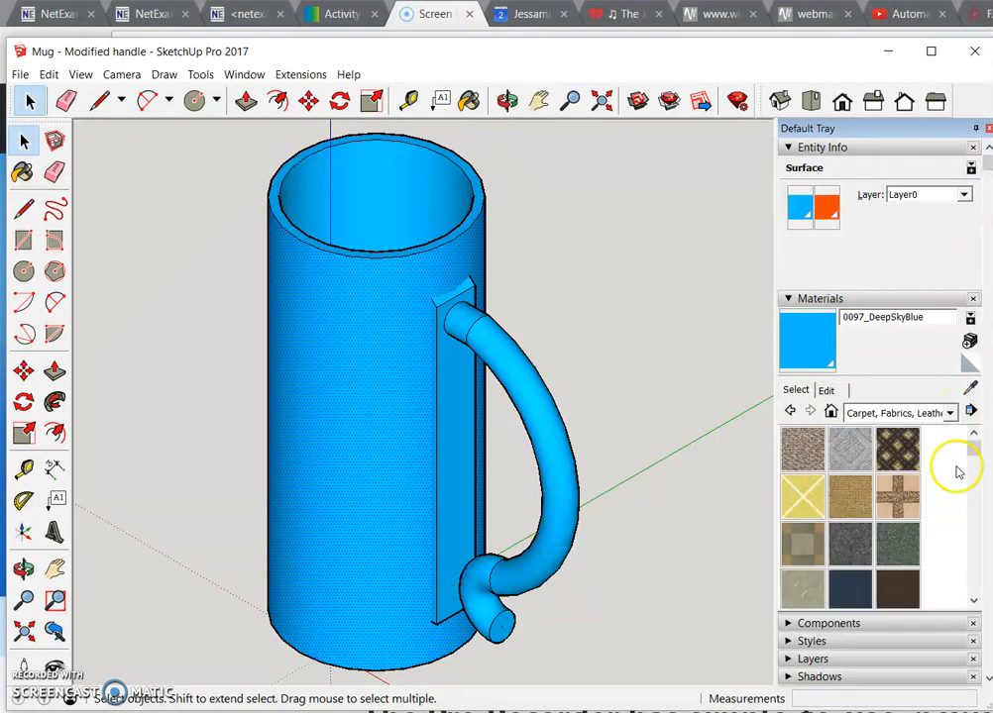
pyautogui.click(953, 414)
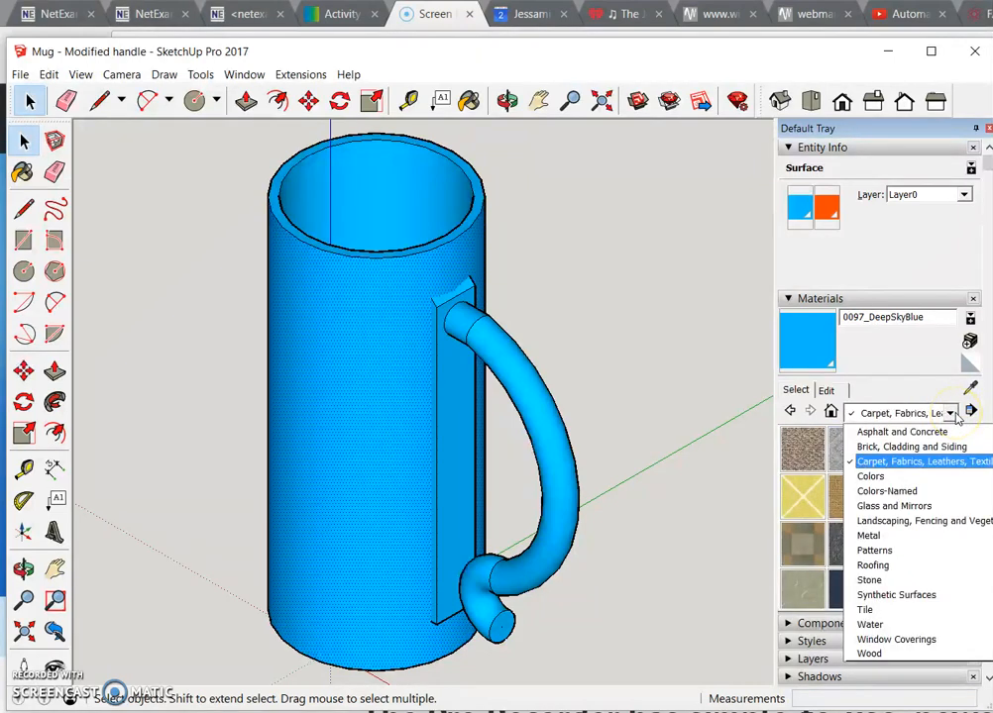
pyautogui.click(923, 492)
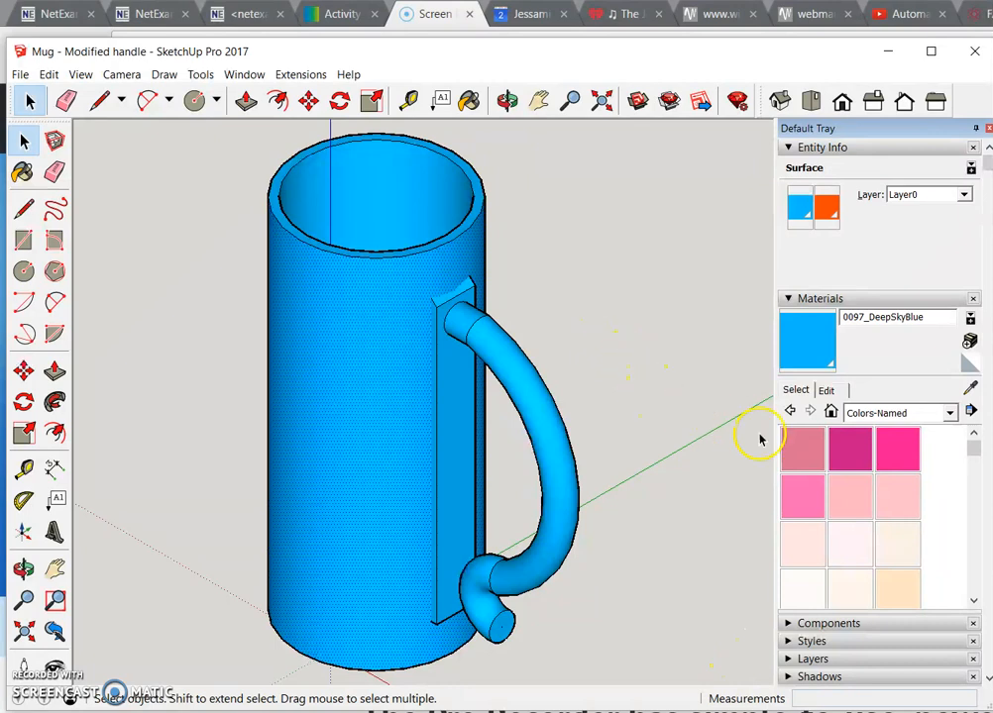
# - Paint the mug's outer wall, rim and inner wall with the 0079_Teal colour from Colors-Named
pyautogui.moveTo(973, 454); pyautogui.dragTo(967, 530)
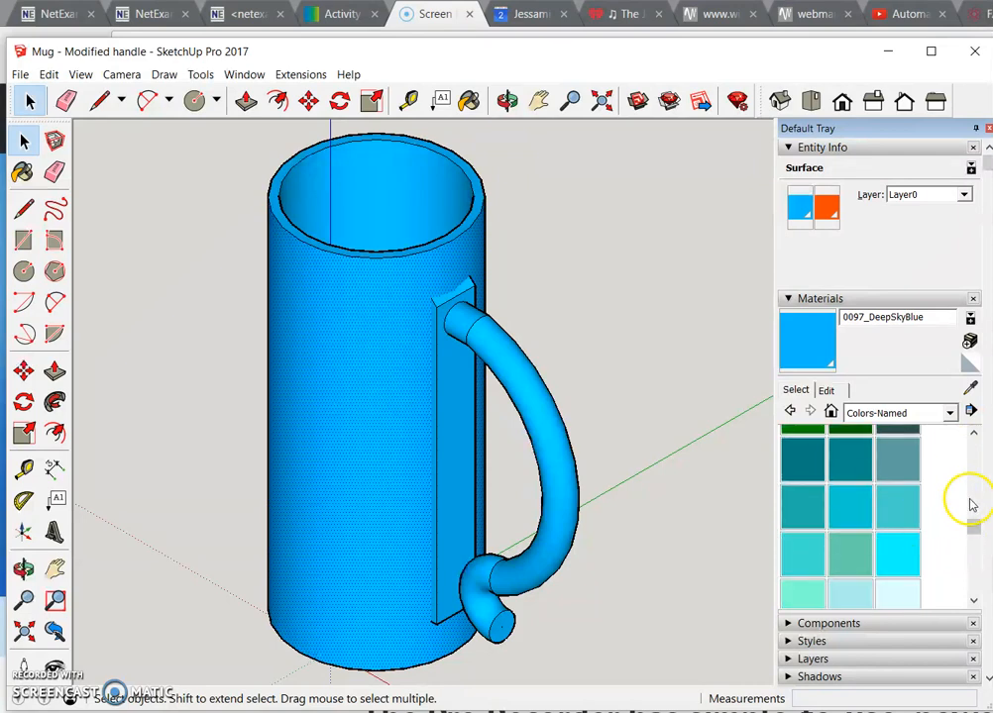
pyautogui.click(798, 471)
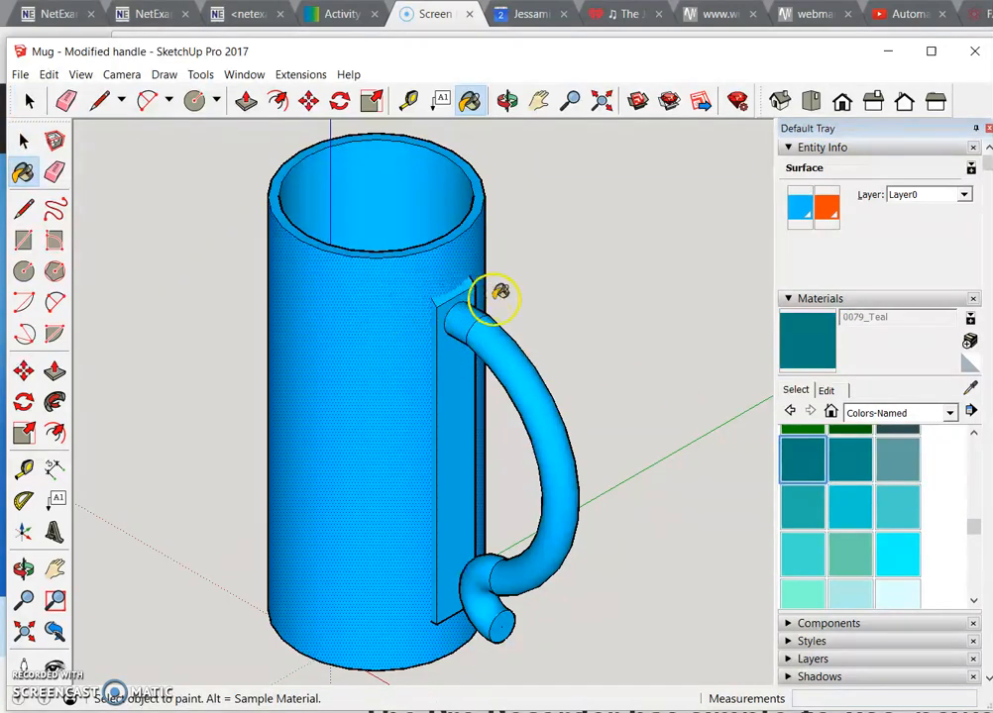
pyautogui.click(395, 281)
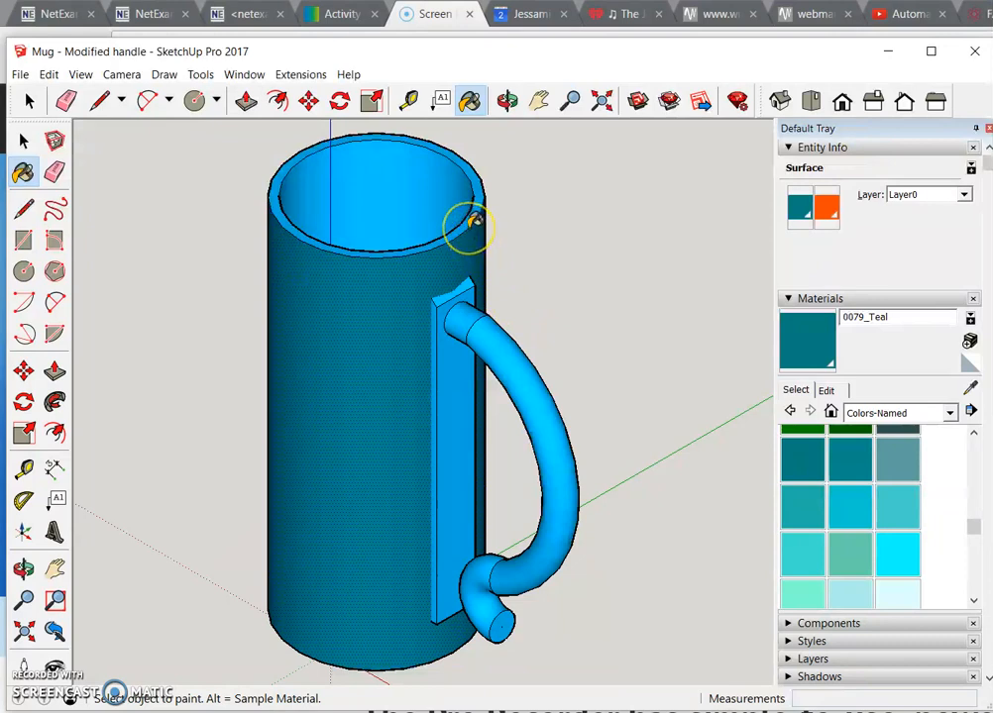
pyautogui.click(473, 220)
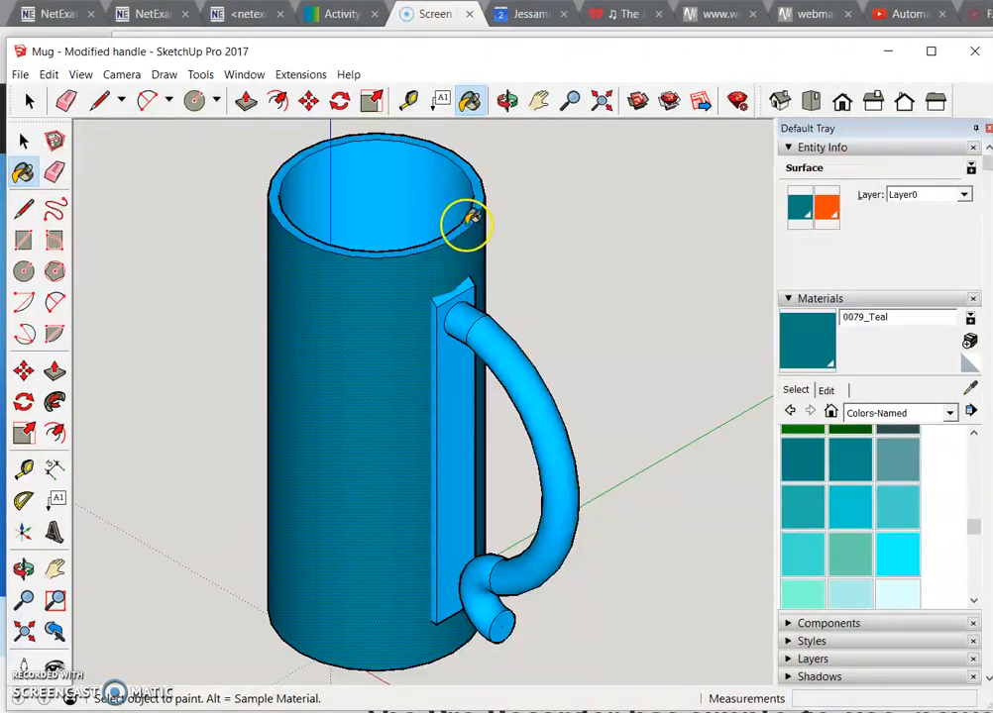
pyautogui.click(416, 176)
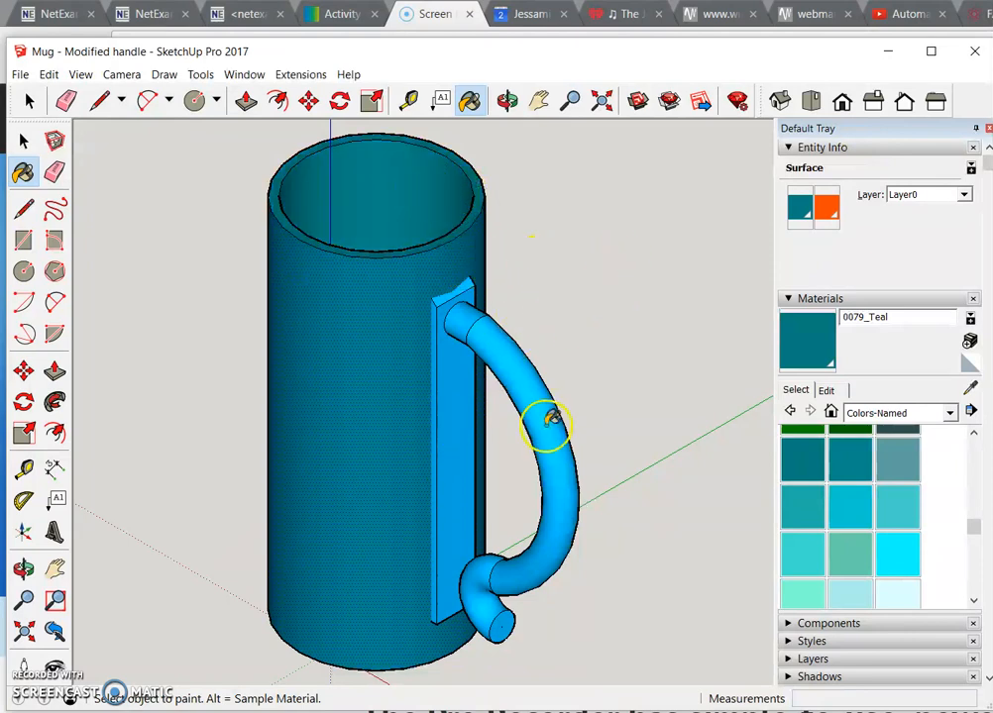
# - Paint the mug's inside bottom face with the 0079_Teal colour
pyautogui.click(24, 569)
pyautogui.moveTo(473, 327); pyautogui.dragTo(370, 394)
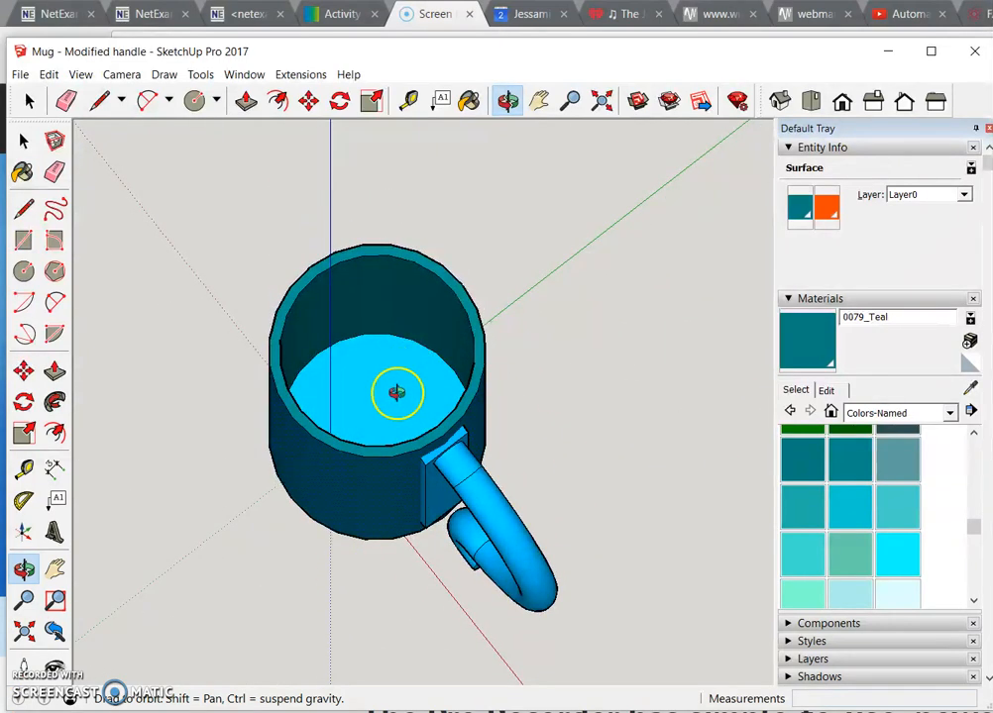
pyautogui.click(22, 173)
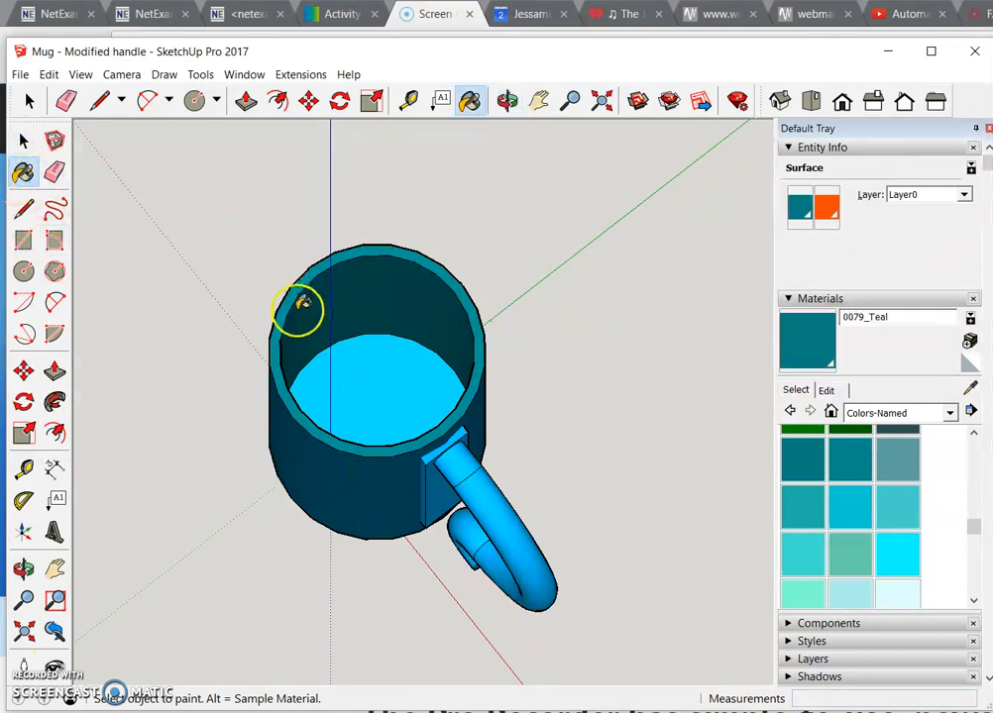
pyautogui.click(381, 369)
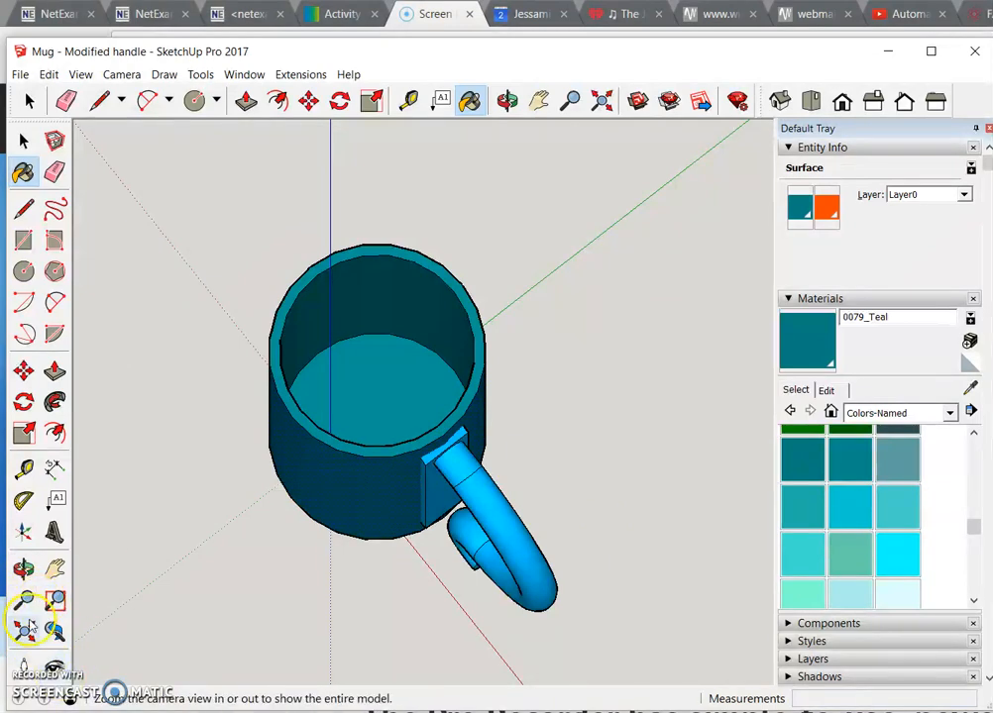
# - Select the entire mug including its handle and paint the whole selection with the 0126_Violet colour
pyautogui.click(778, 102)
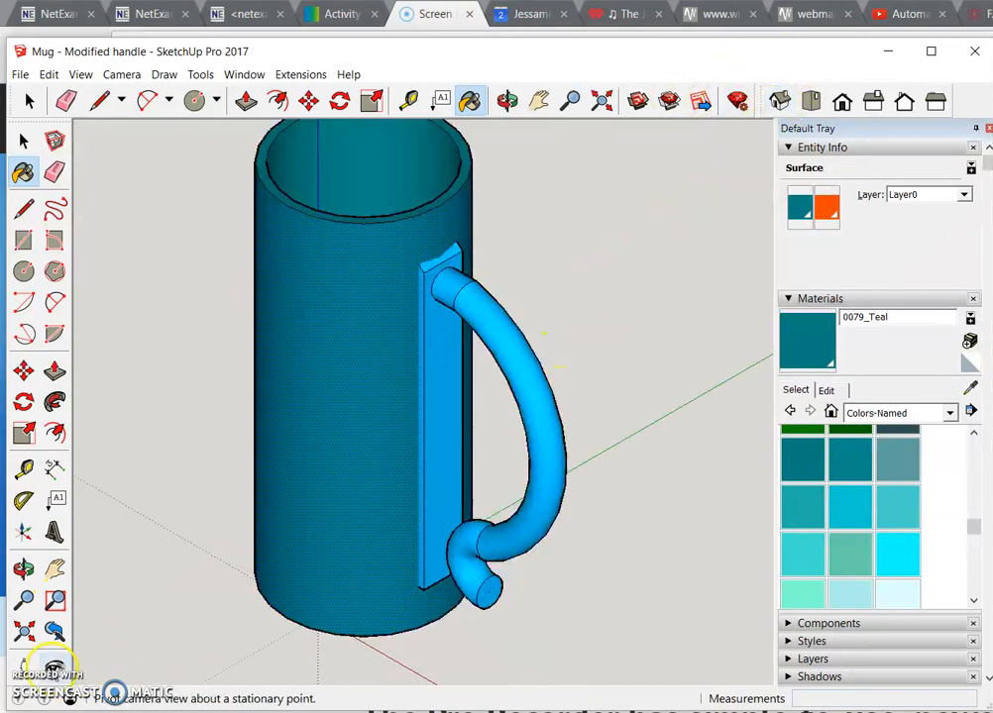
pyautogui.click(24, 631)
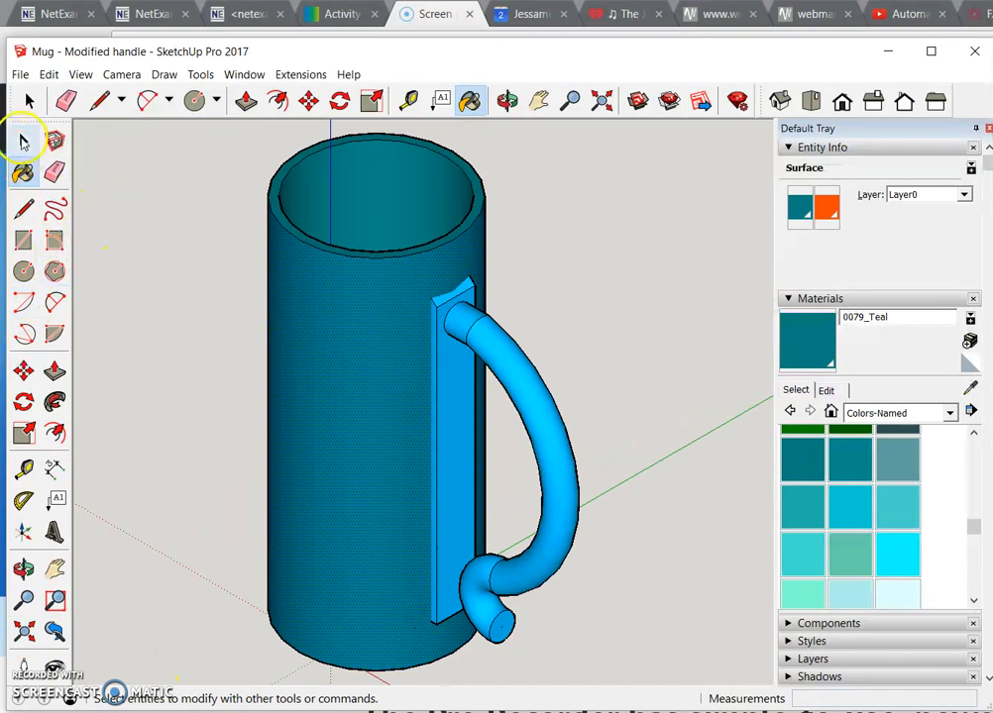
pyautogui.click(24, 141)
pyautogui.moveTo(176, 132); pyautogui.dragTo(661, 686)
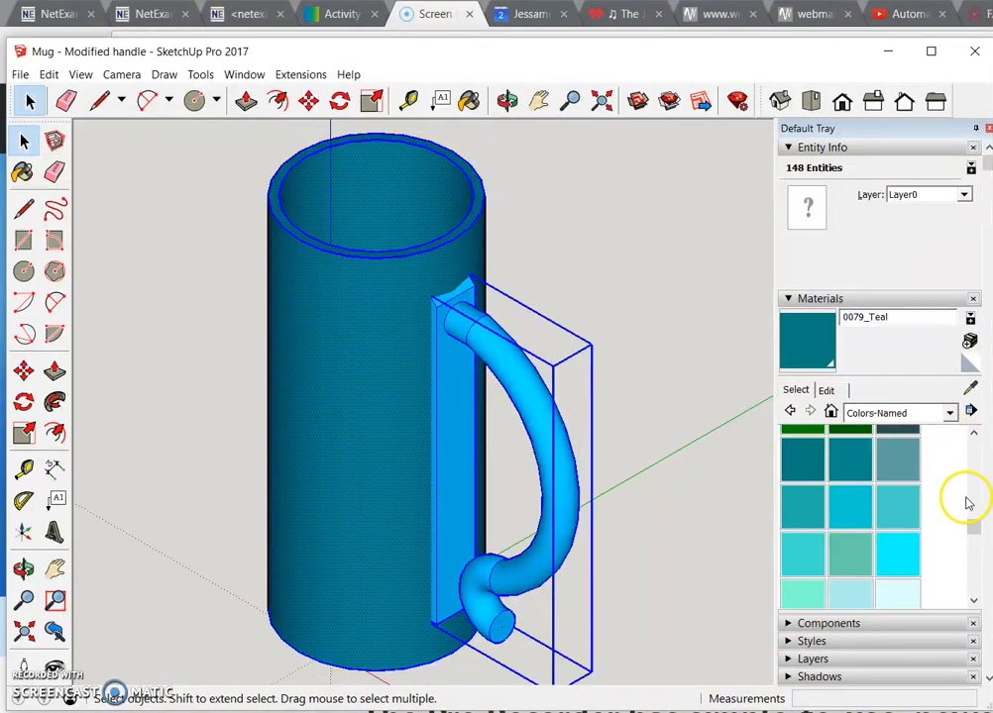
pyautogui.moveTo(971, 533); pyautogui.dragTo(973, 570)
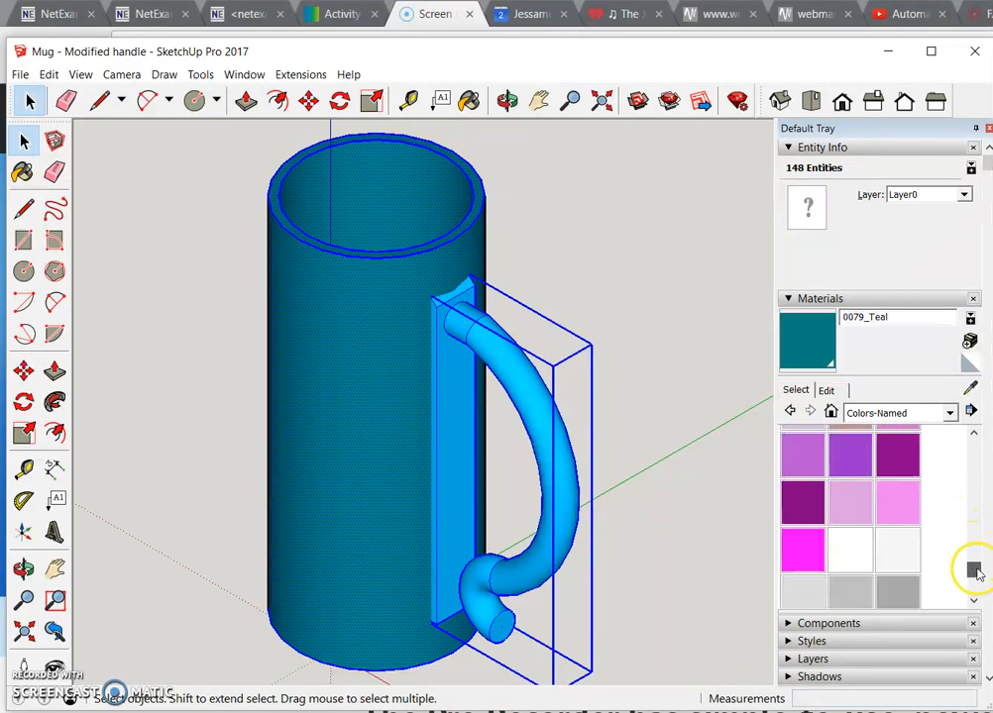
pyautogui.click(908, 503)
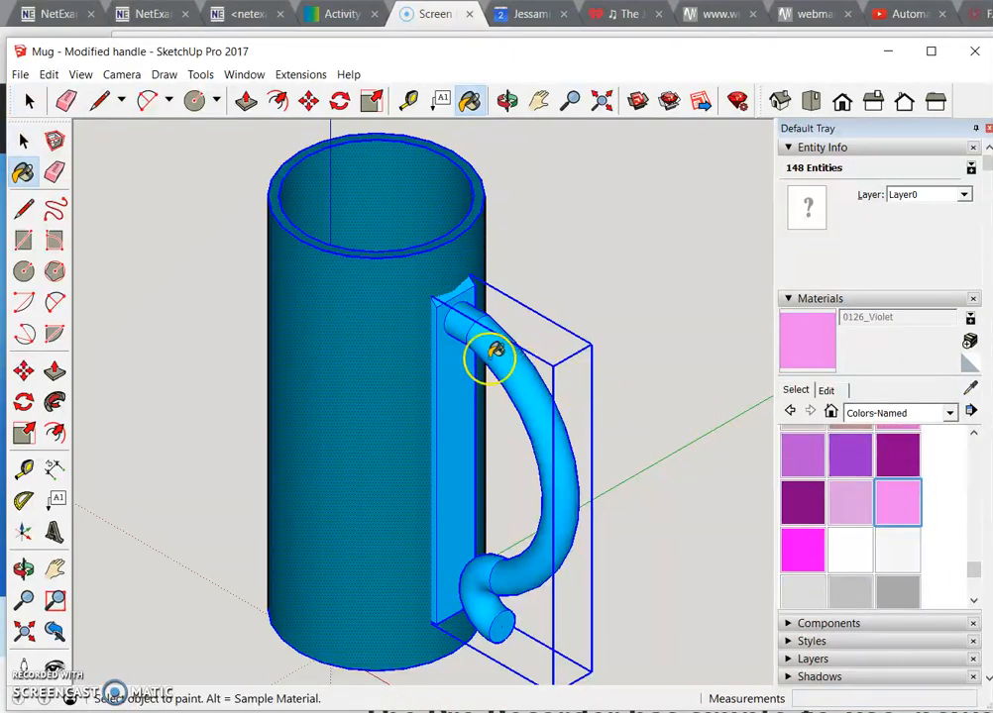
pyautogui.click(384, 299)
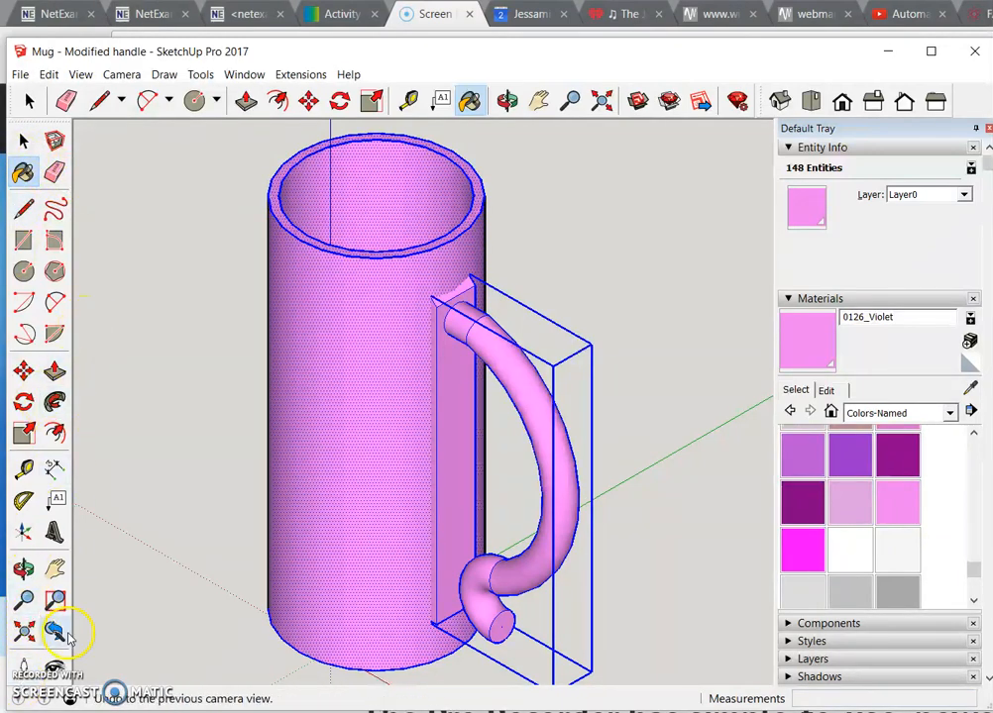
# - Select only the mug's handle group and explode it into its constituent entities
pyautogui.click(23, 568)
pyautogui.moveTo(441, 328); pyautogui.dragTo(458, 310)
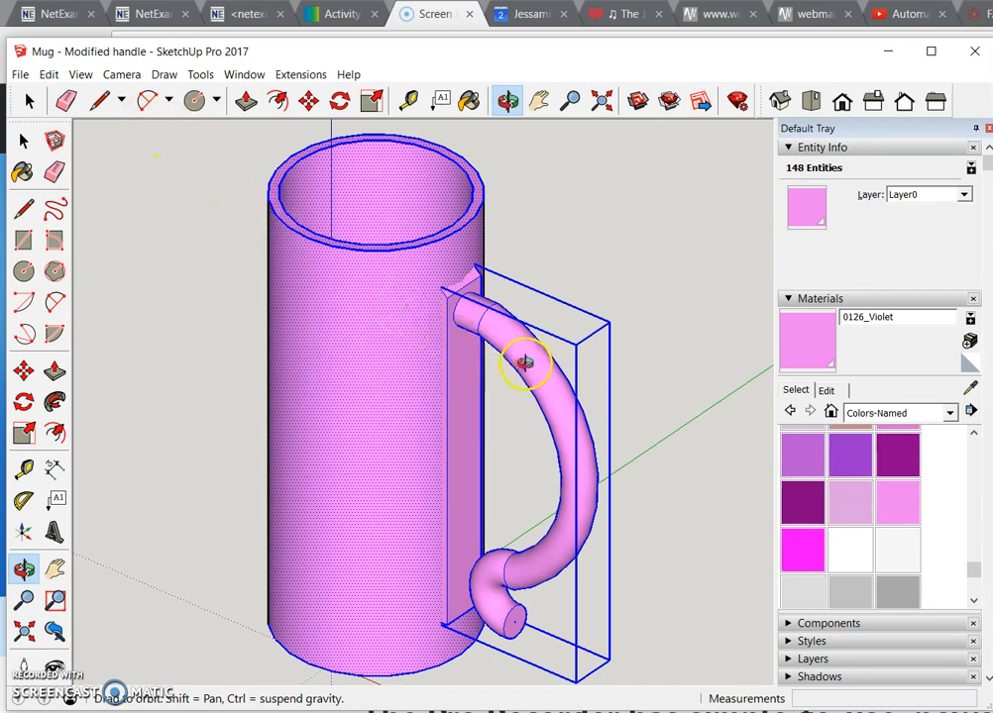
pyautogui.click(24, 139)
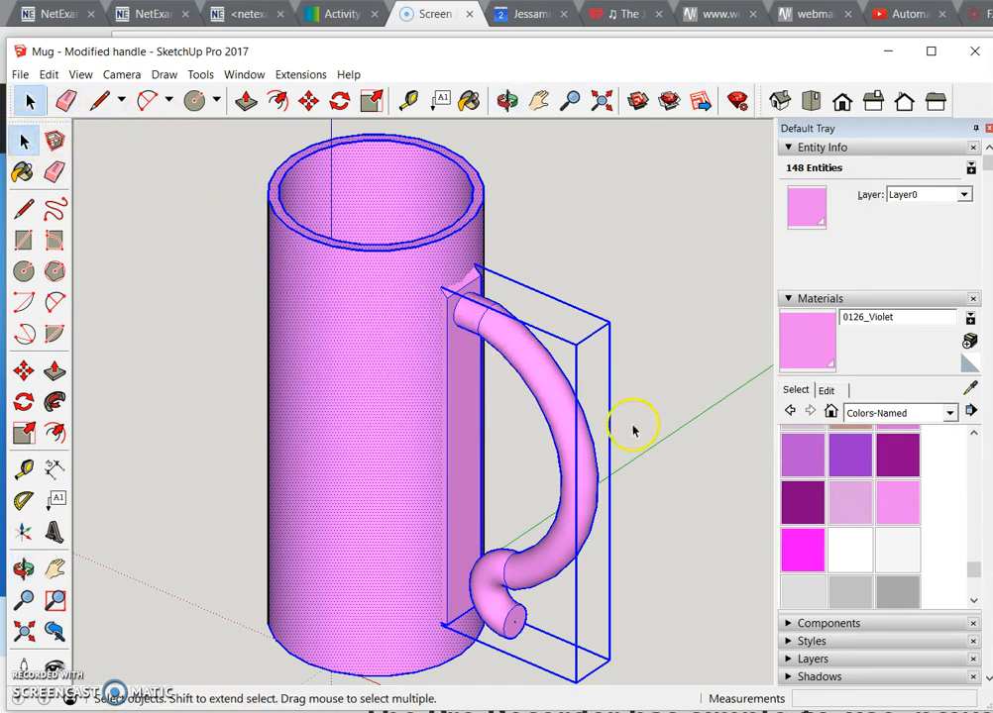
pyautogui.click(551, 387)
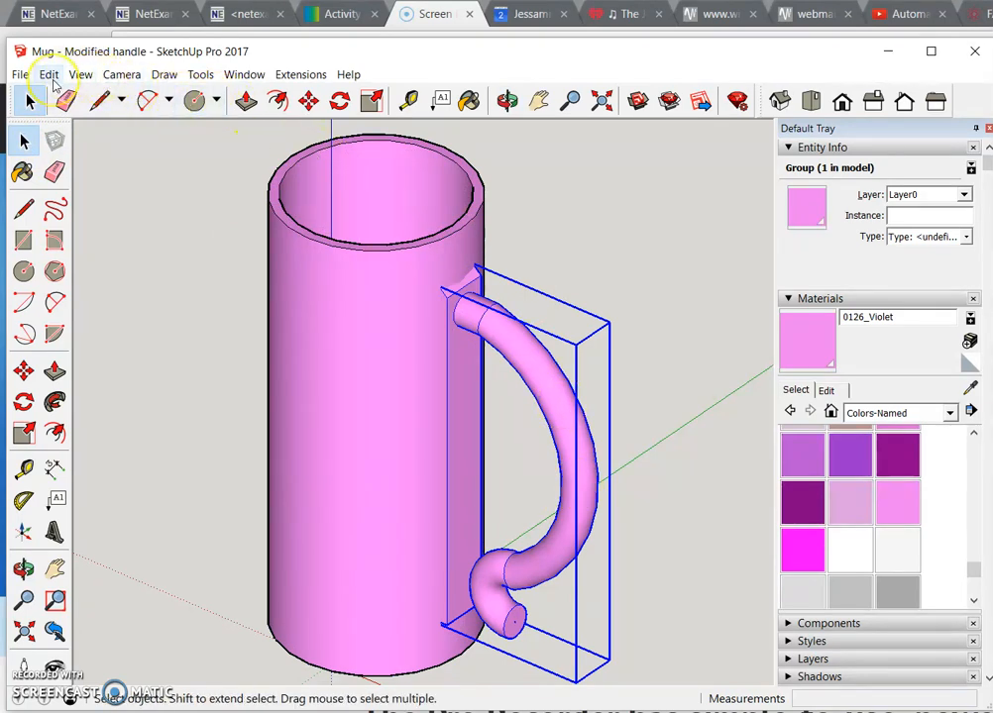
pyautogui.click(49, 75)
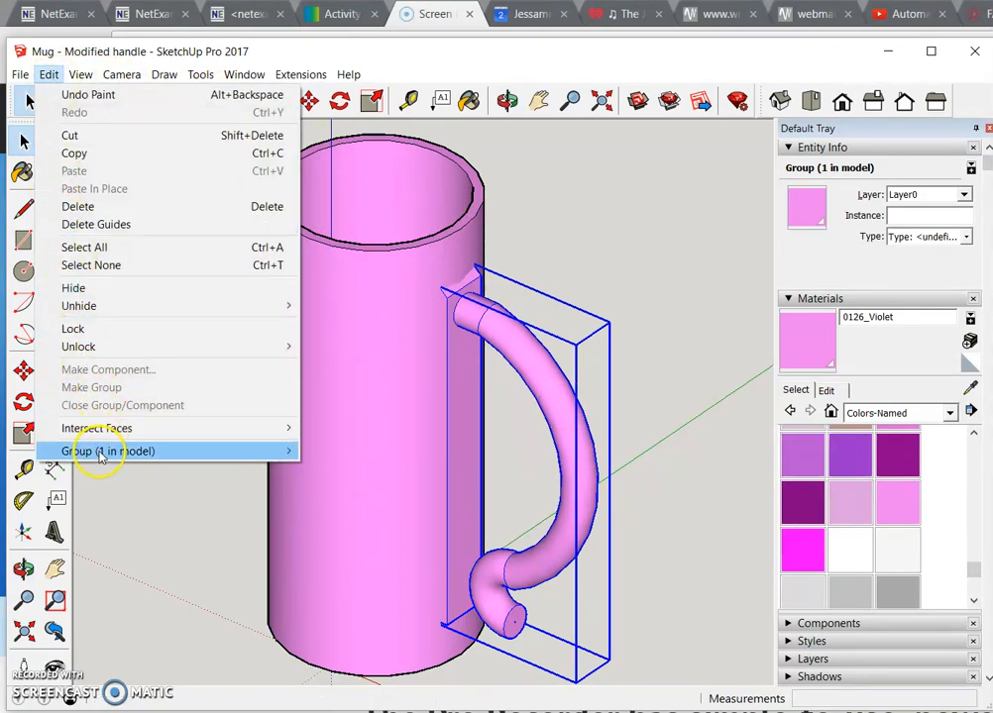
pyautogui.moveTo(99, 454)
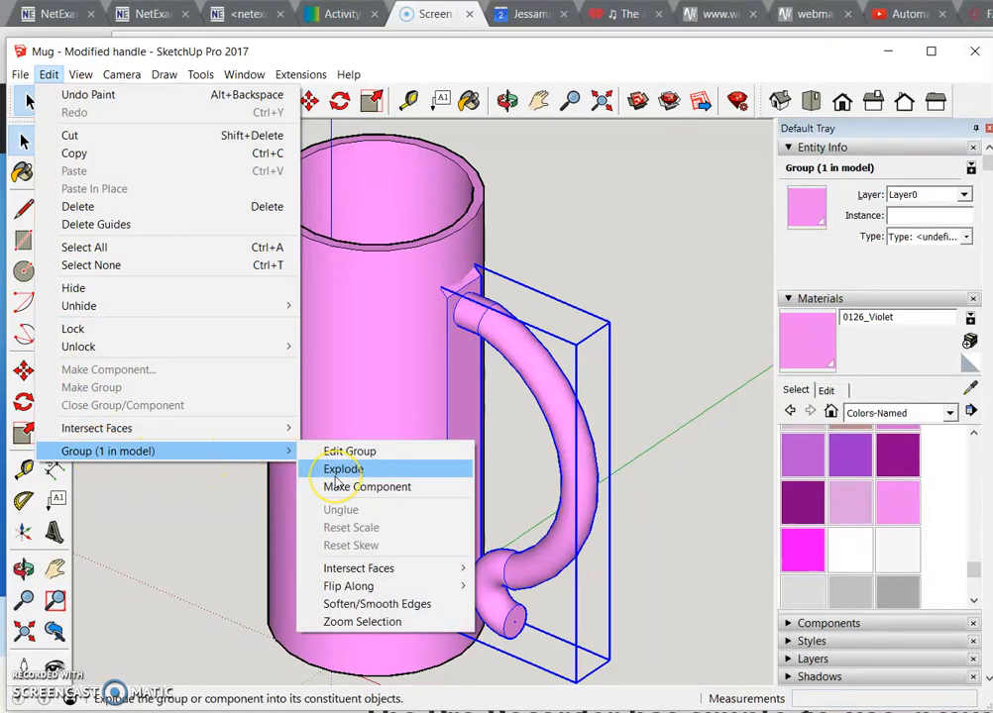
pyautogui.click(337, 474)
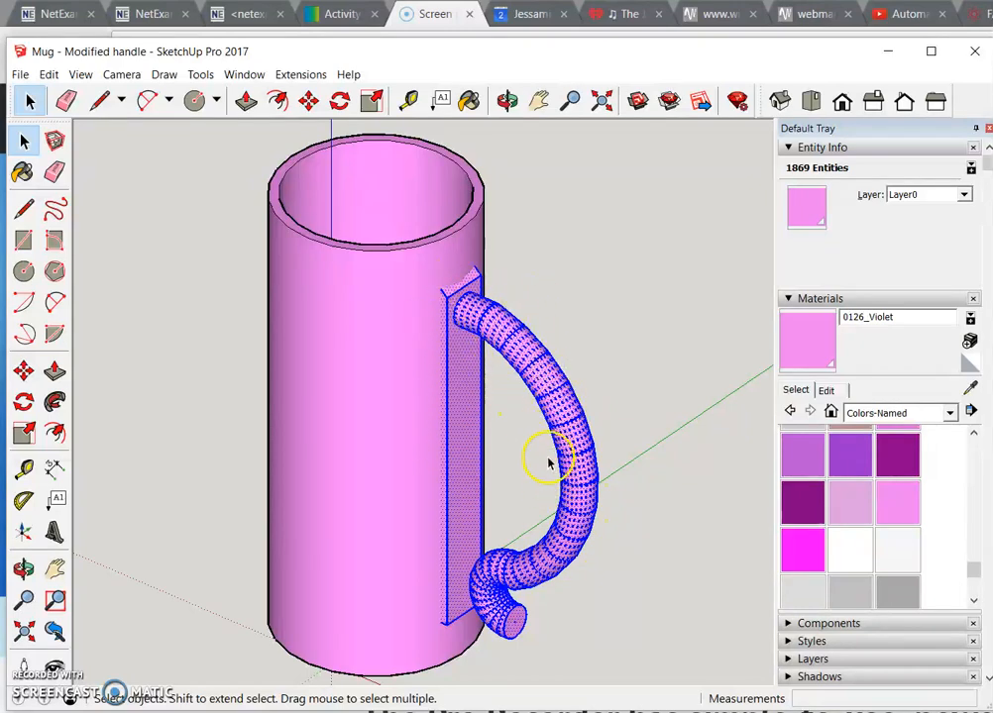
# - Move the exploded handle about 1 21/32" away from the mug body
pyautogui.click(23, 370)
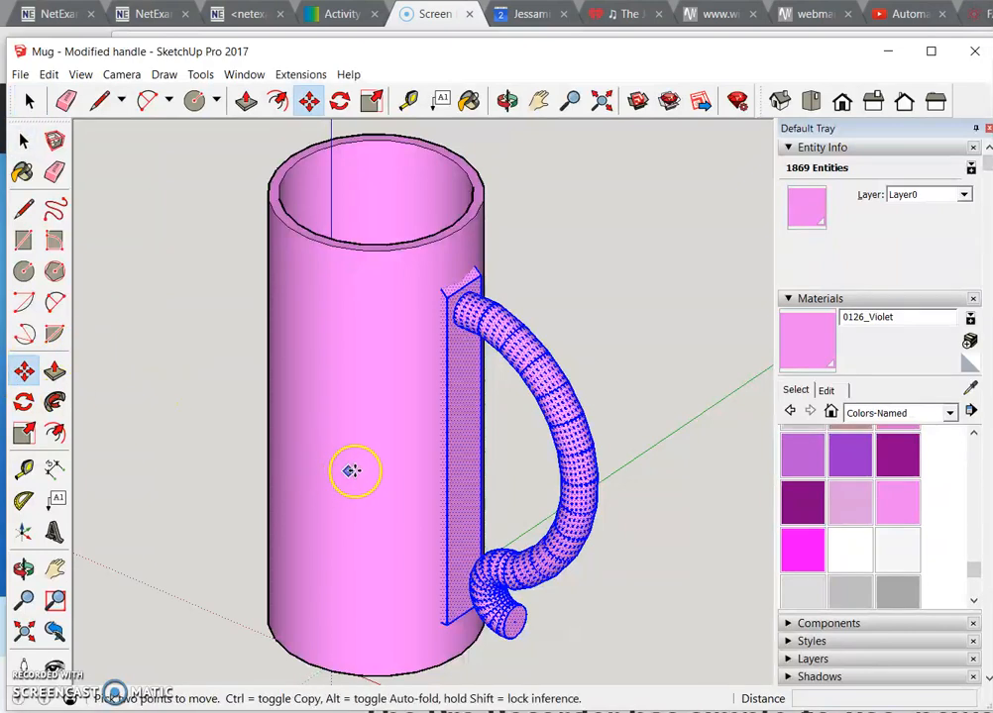
pyautogui.click(564, 426)
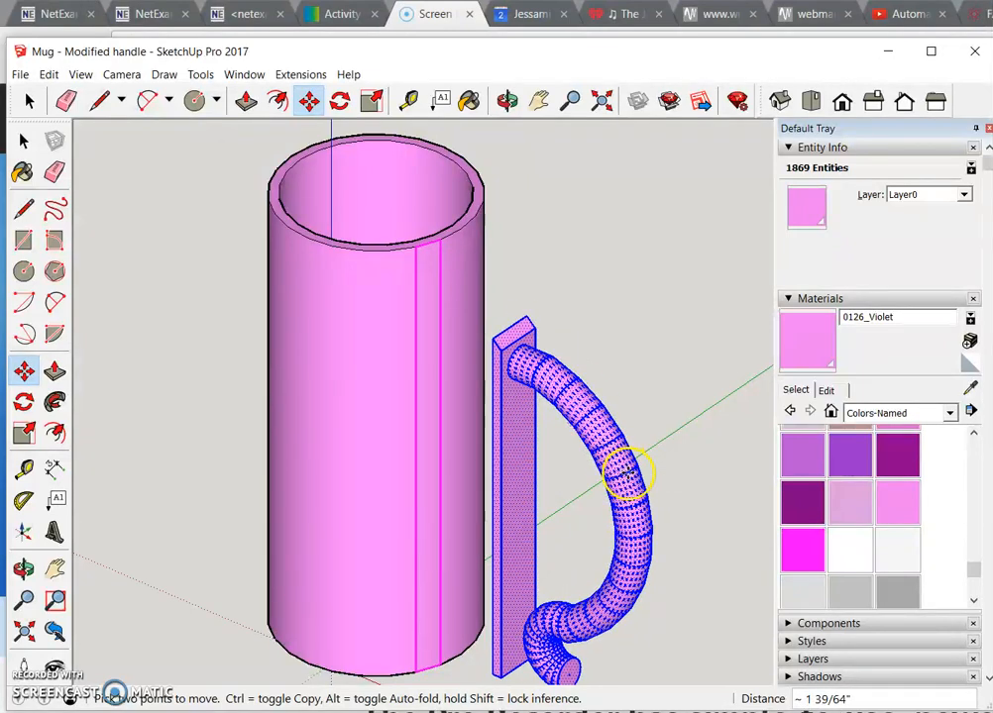
pyautogui.click(629, 472)
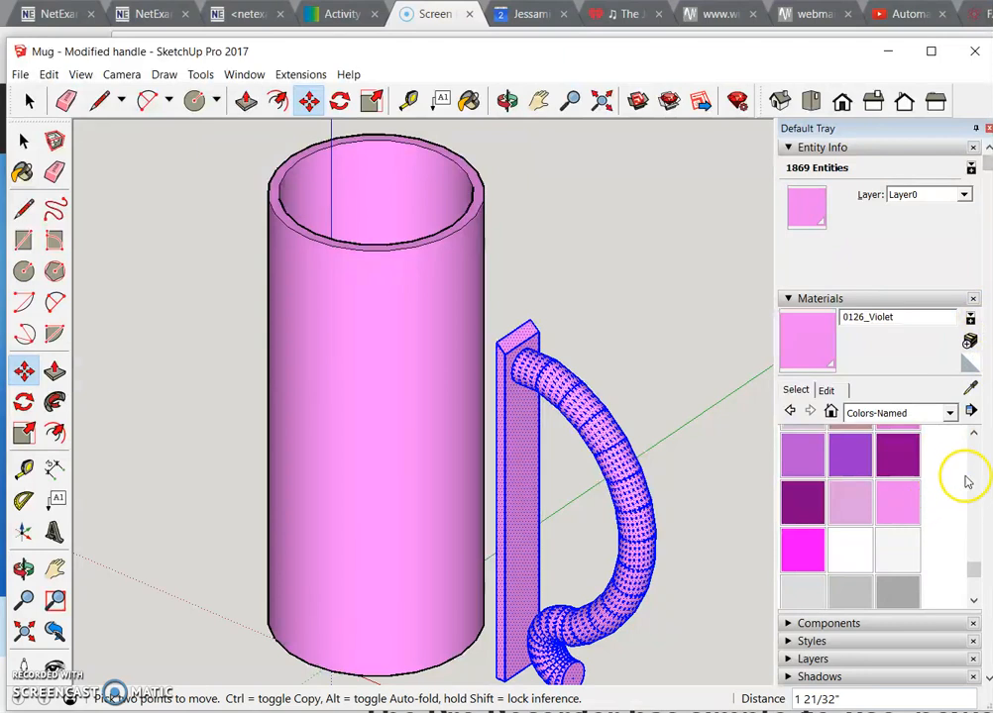
# - Paint the selected handle's curved tube with the 0063_GreenYellow colour
pyautogui.moveTo(976, 570); pyautogui.dragTo(972, 508)
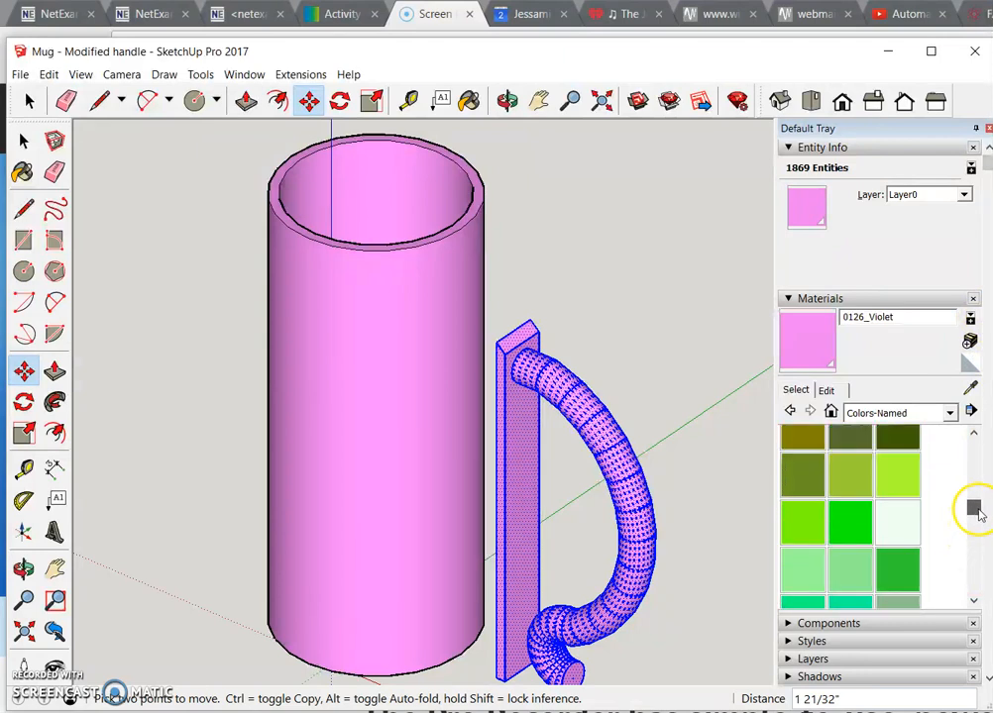
pyautogui.click(913, 474)
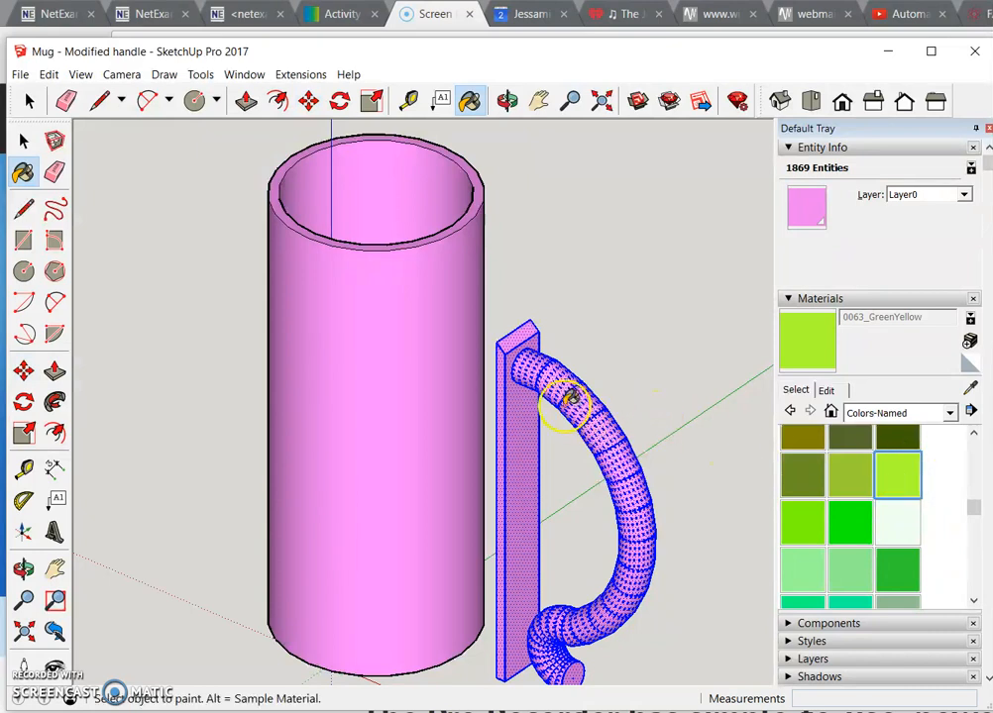
pyautogui.click(601, 424)
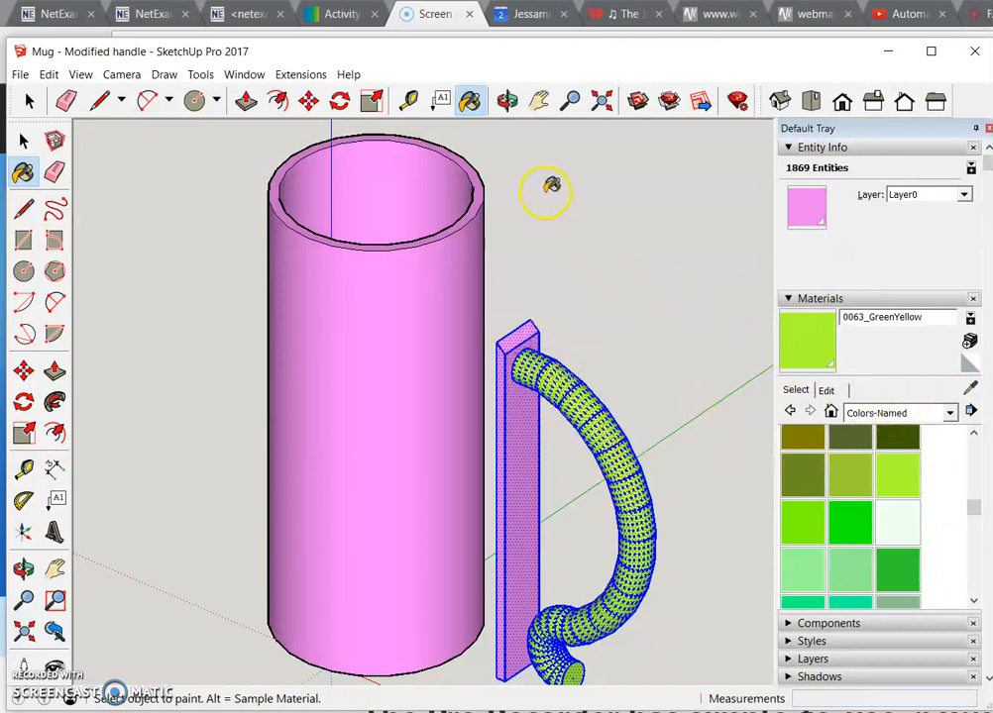
# - Reselect the handle and paint the front face of its flat mounting plate with the 0061_OliveDrab colour
pyautogui.click(27, 100)
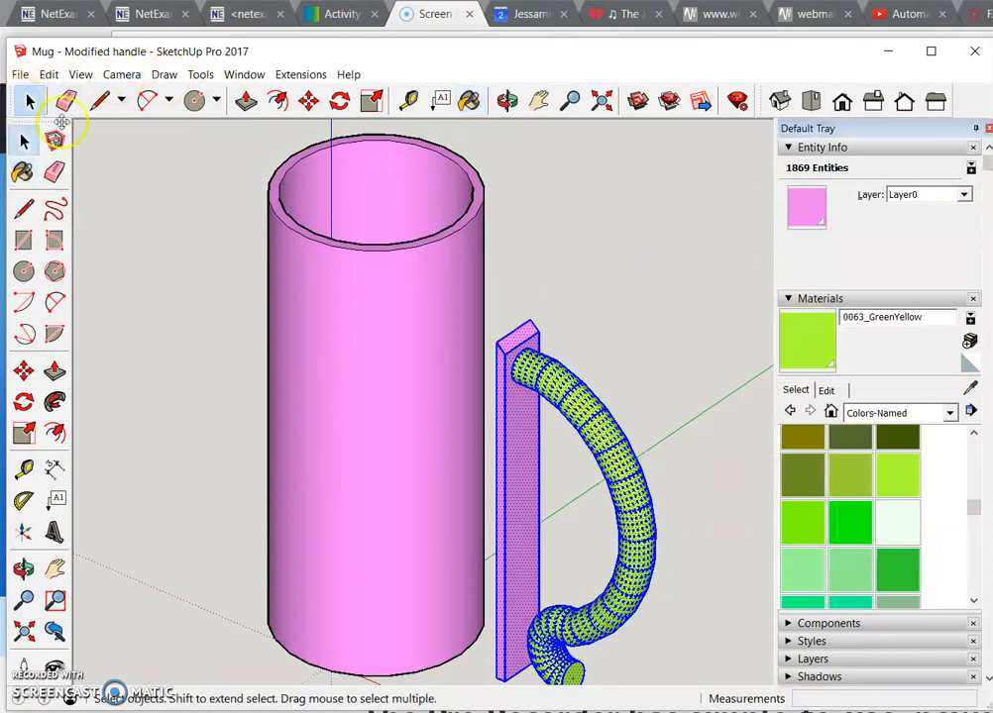
pyautogui.moveTo(488, 308); pyautogui.dragTo(680, 689)
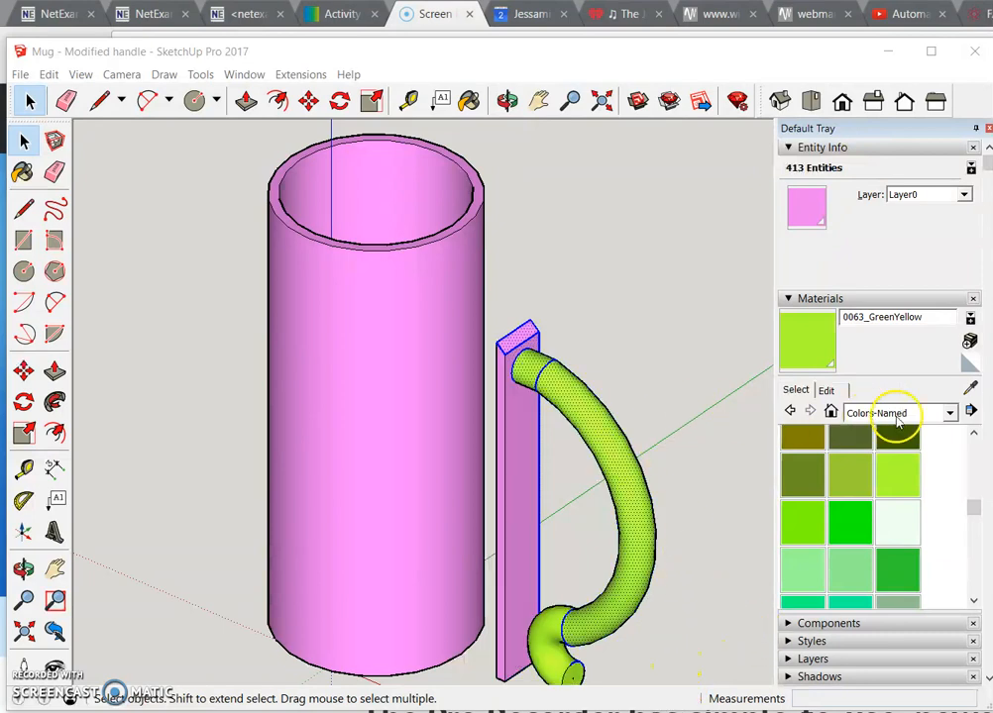
pyautogui.click(810, 473)
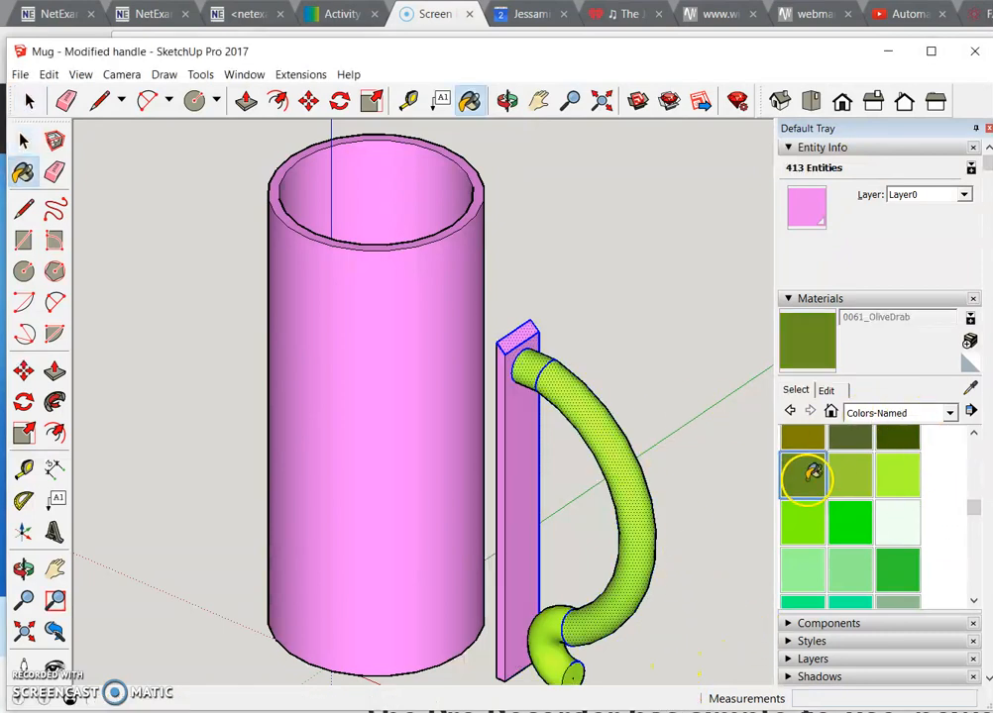
pyautogui.click(525, 421)
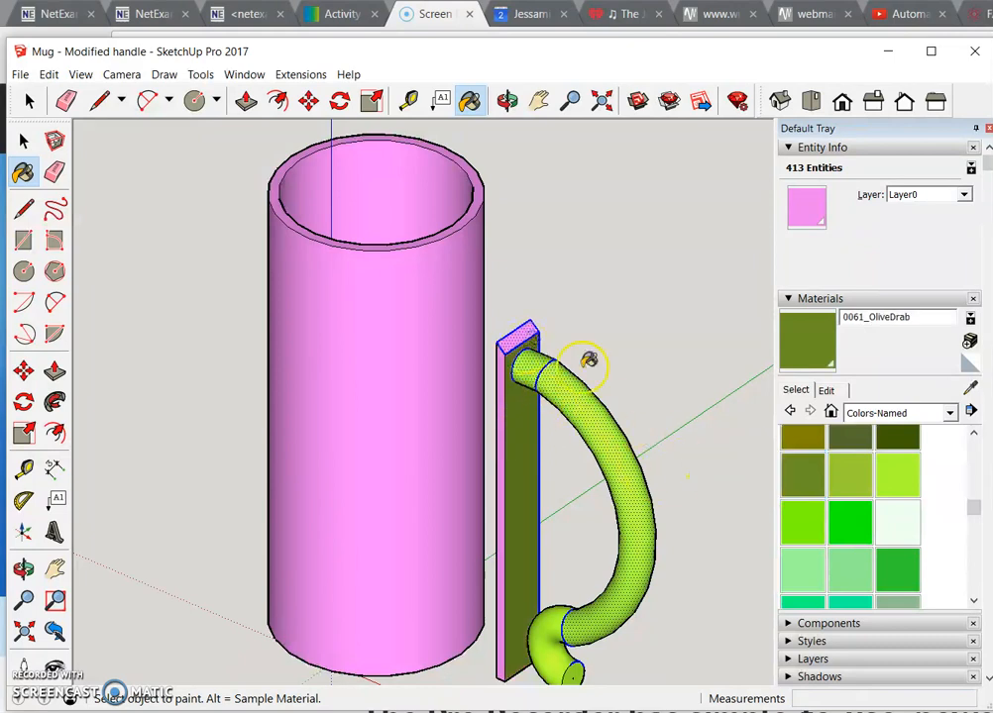
# - Select the complete handle and paint its tube sections, mounting plate and lower end face with the 0012_Bisque colour
pyautogui.click(27, 627)
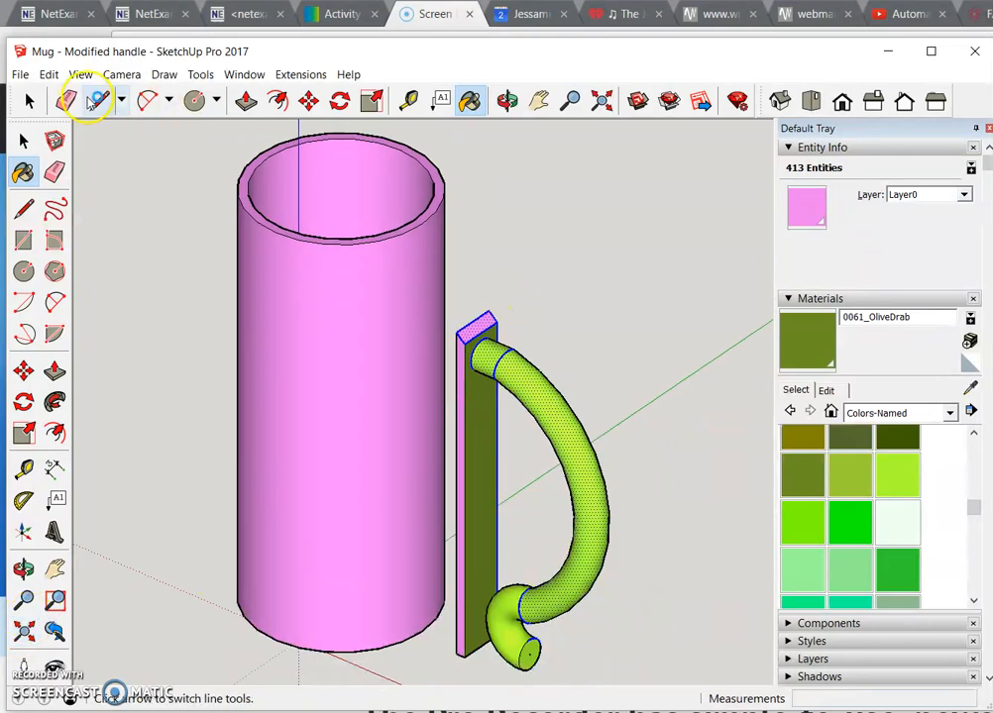
pyautogui.click(24, 140)
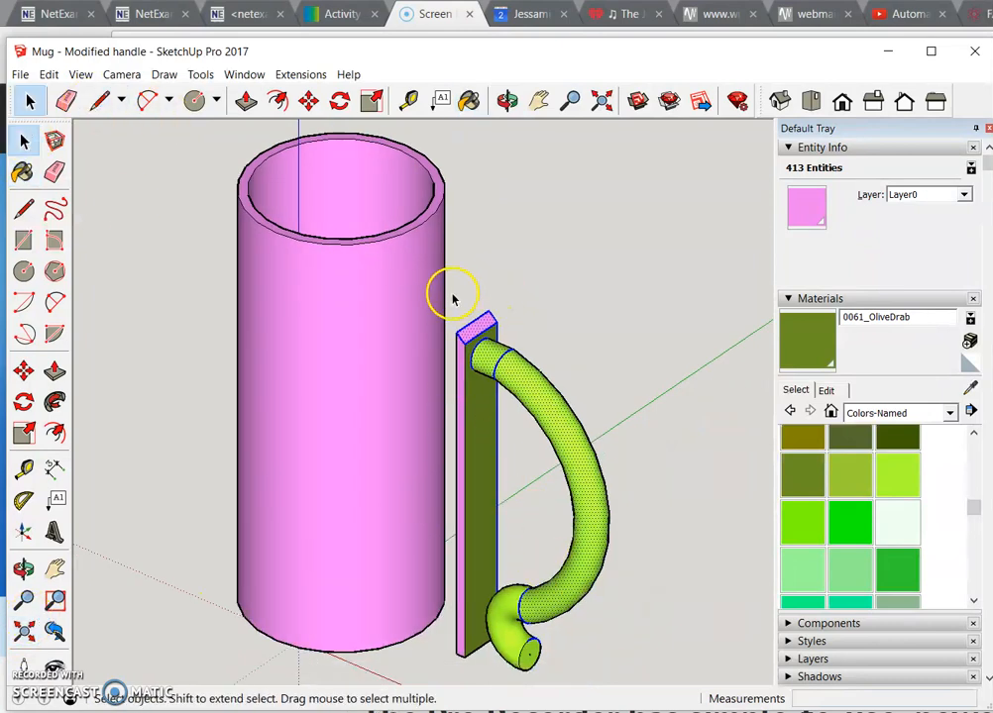
pyautogui.moveTo(451, 294); pyautogui.dragTo(622, 669)
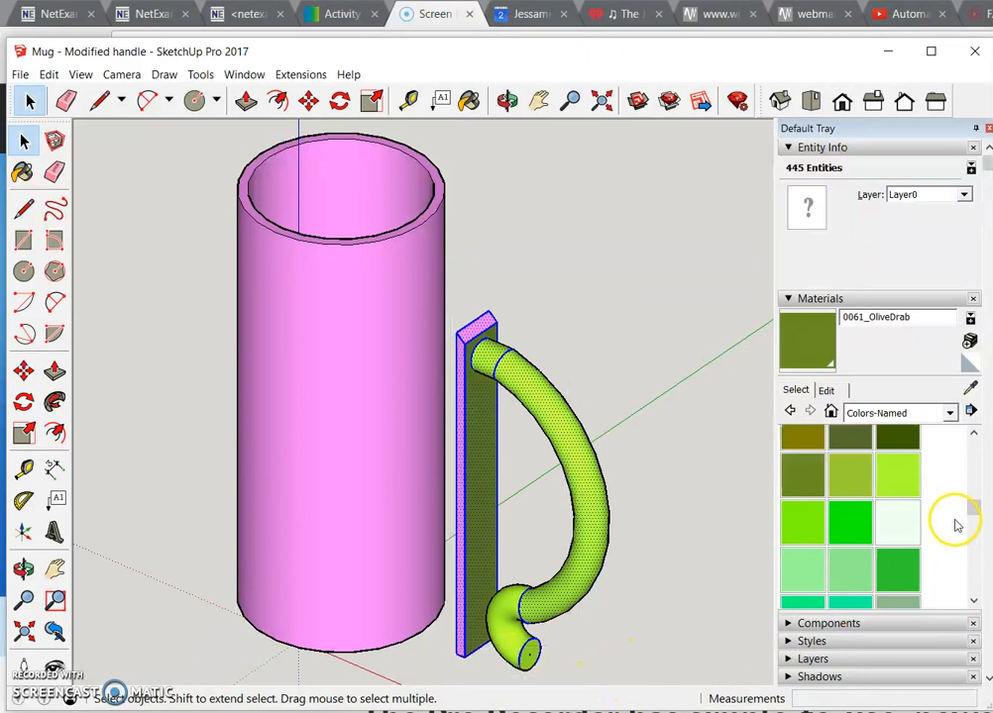
pyautogui.moveTo(970, 505); pyautogui.dragTo(985, 448)
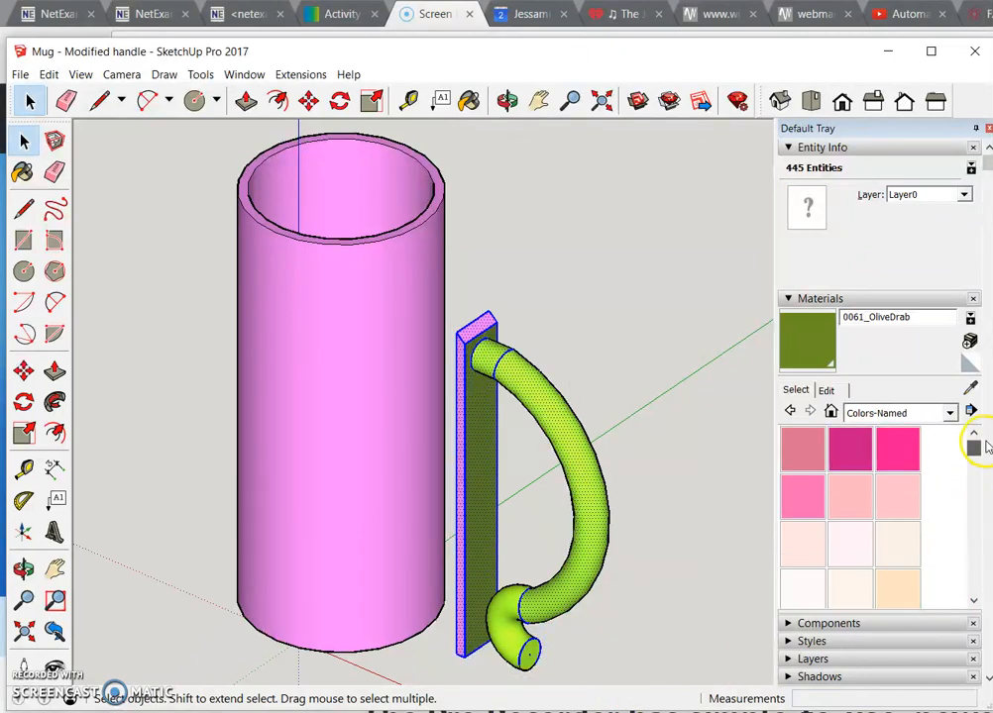
pyautogui.click(897, 592)
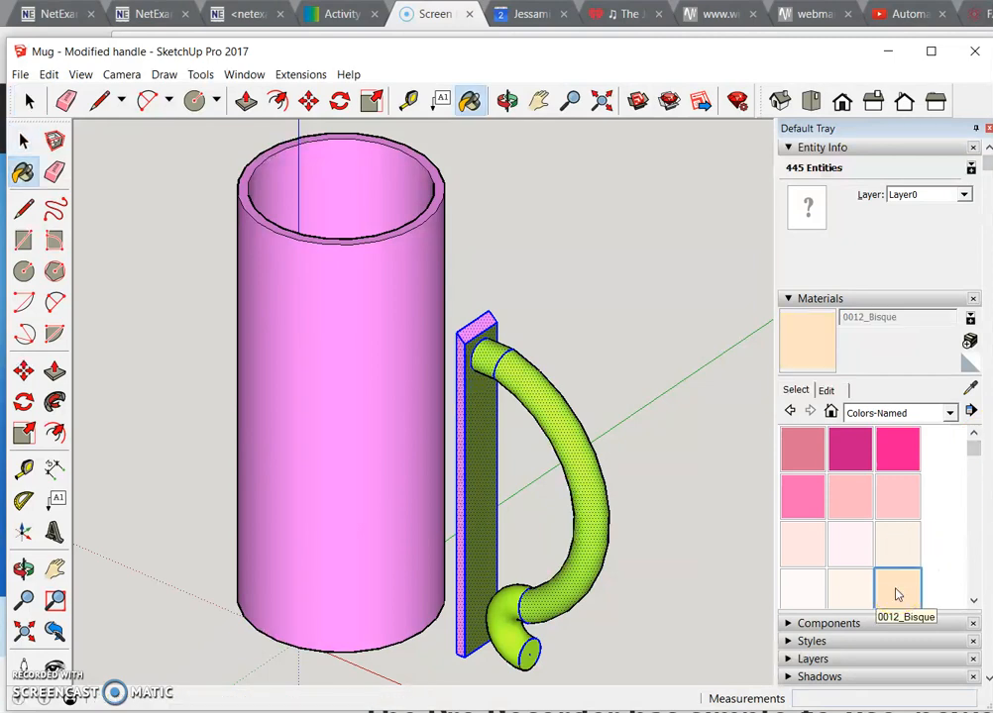
pyautogui.click(487, 360)
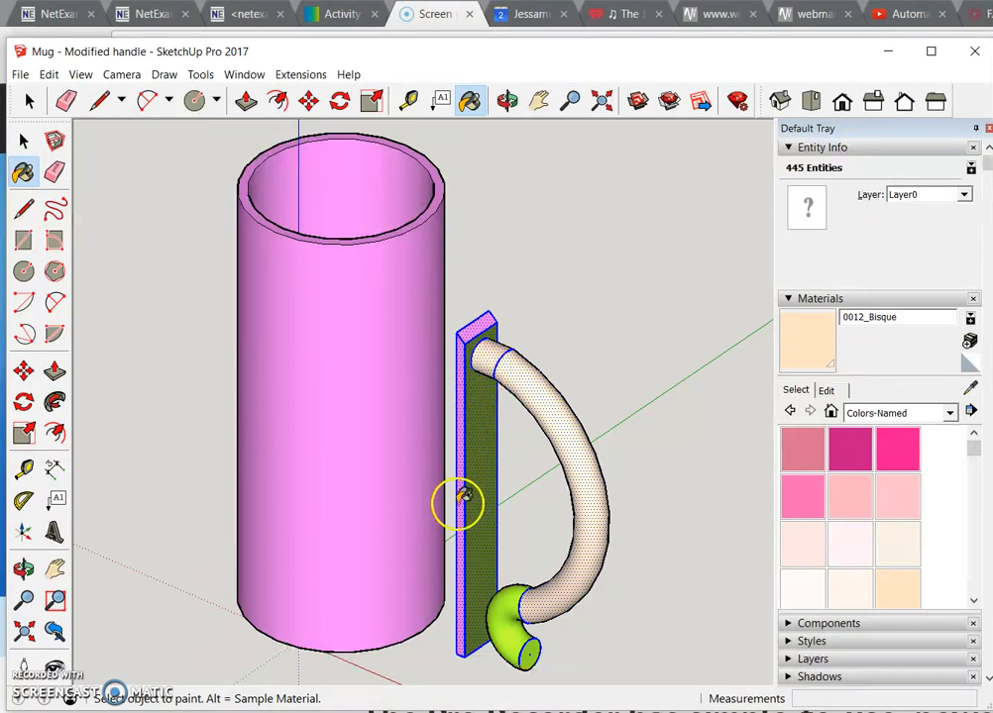
pyautogui.click(513, 601)
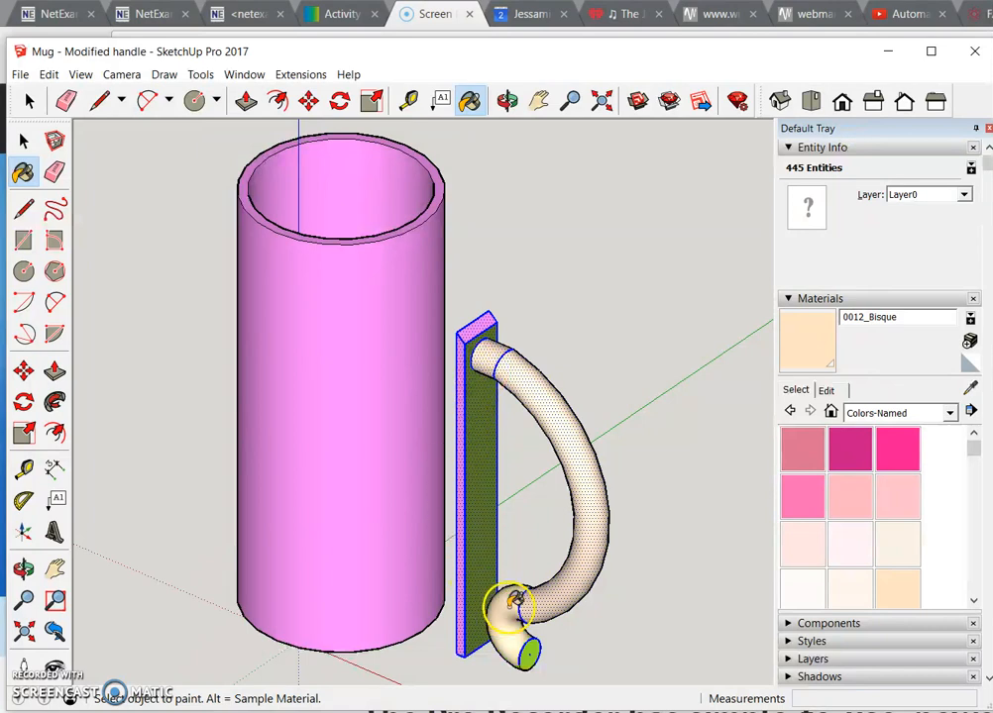
pyautogui.click(478, 513)
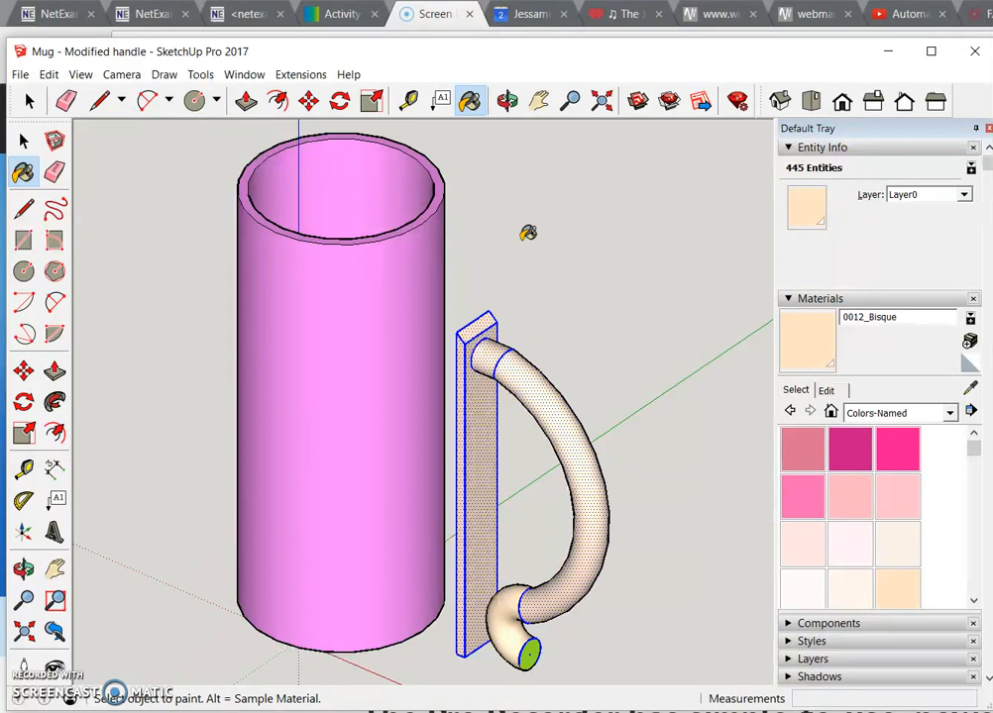
pyautogui.click(531, 670)
pyautogui.click(532, 656)
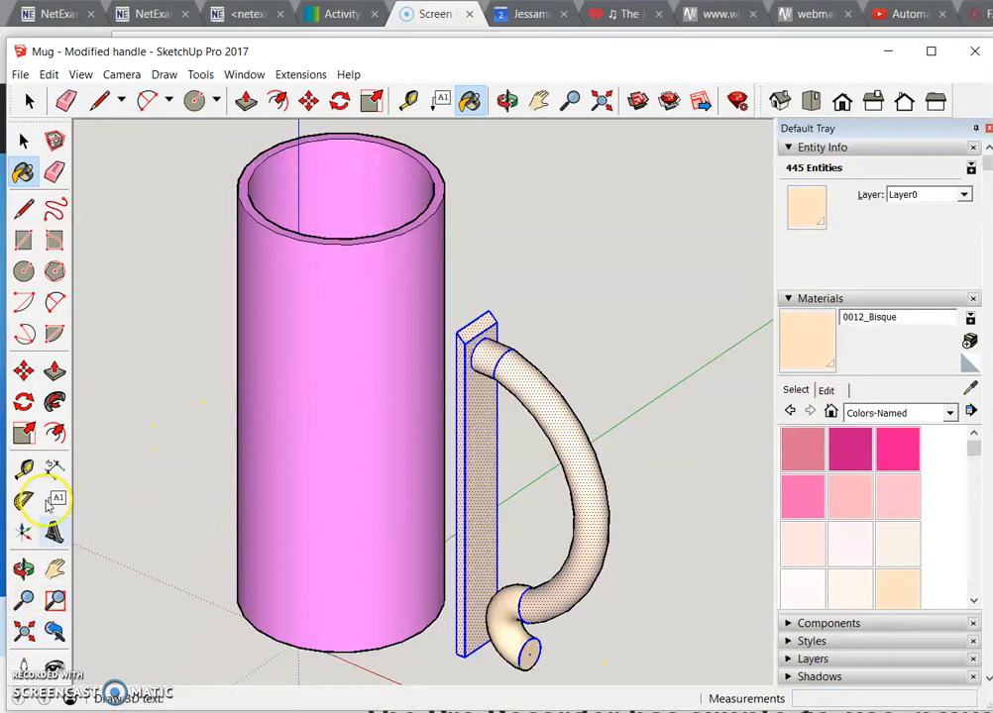
# - Move the selected handle entities about 3/64"
pyautogui.click(24, 370)
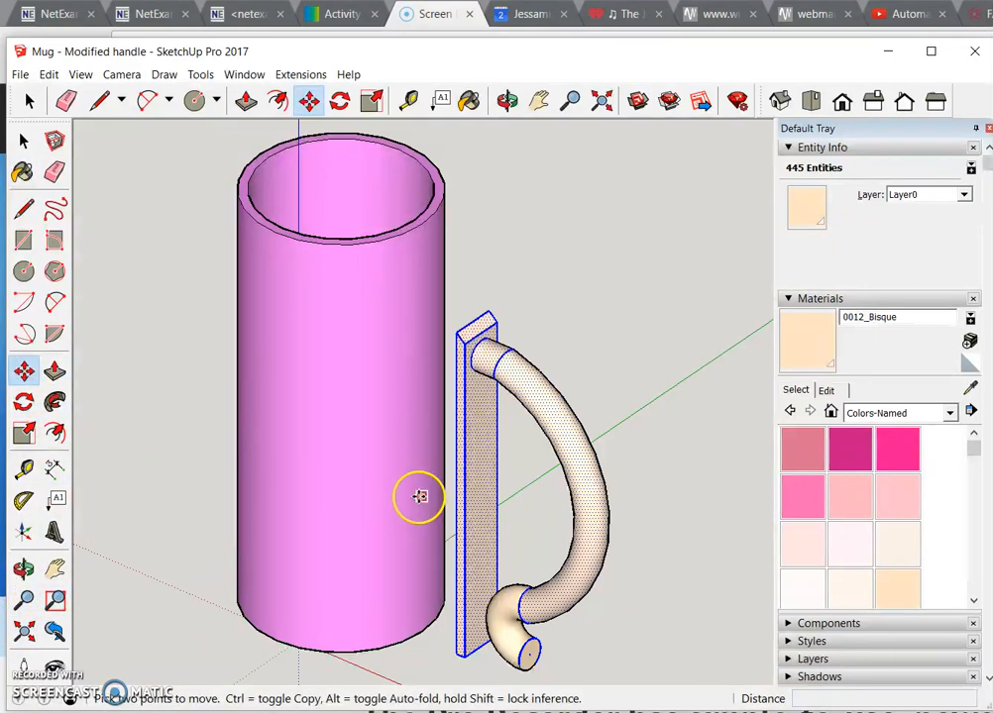
pyautogui.click(486, 496)
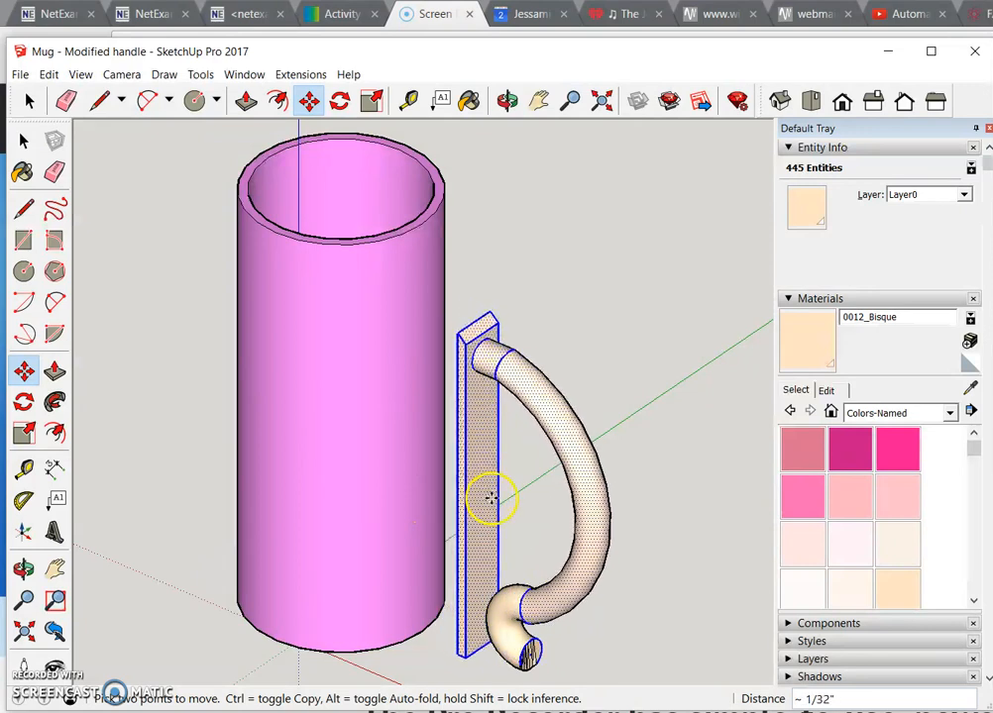
pyautogui.click(490, 497)
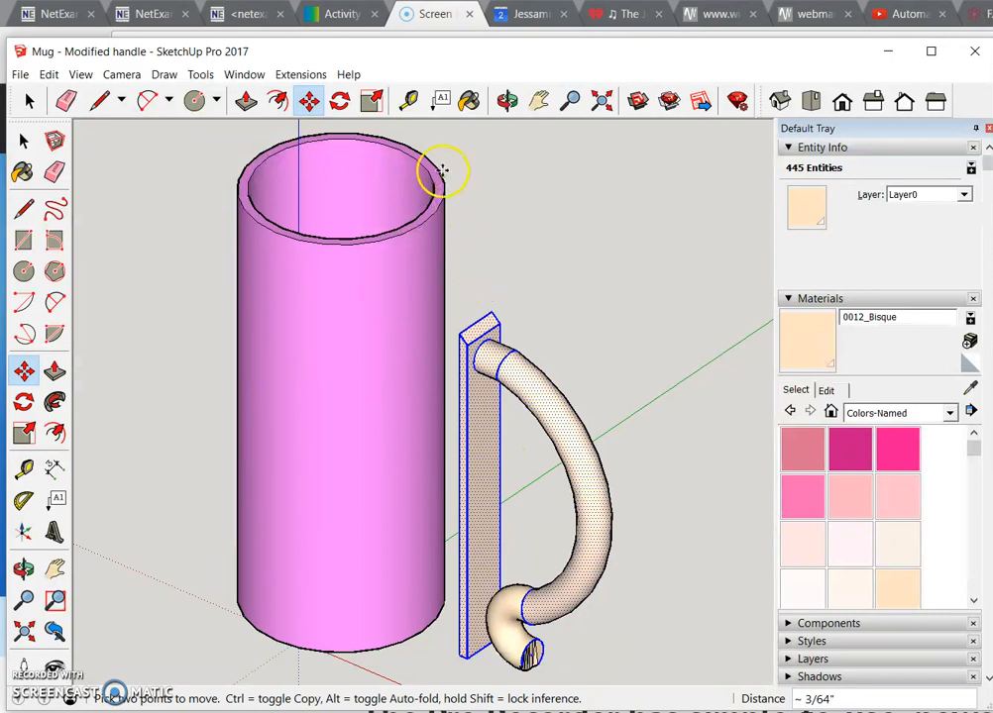
# - Select the entire handle, make it a group, and move the group about 3/8" against the mug body
pyautogui.click(29, 100)
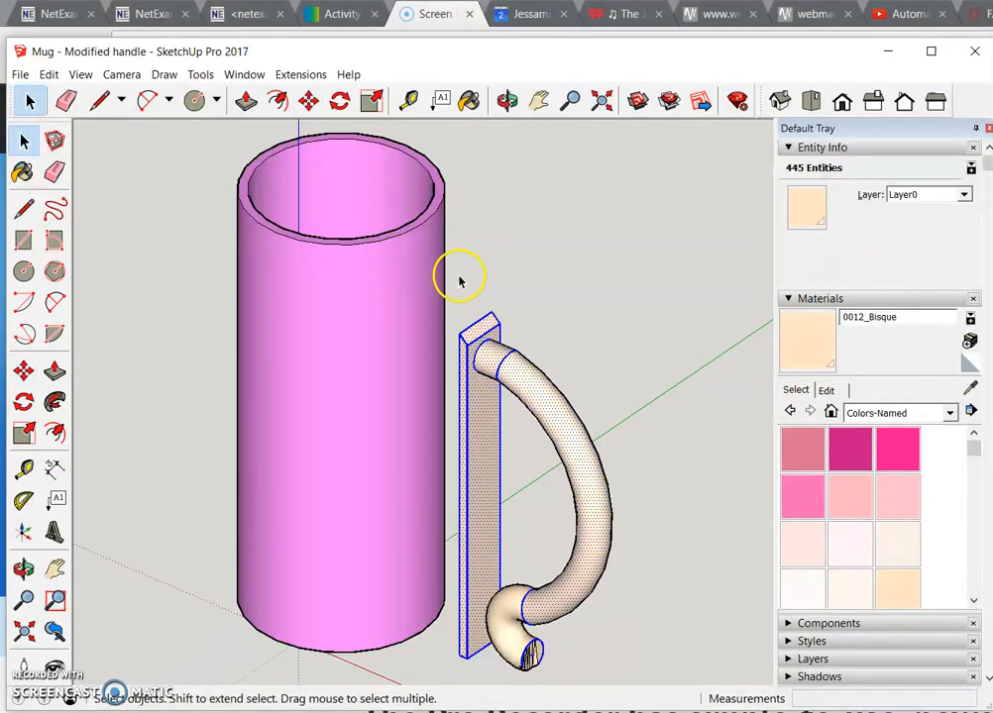
pyautogui.moveTo(454, 285); pyautogui.dragTo(631, 687)
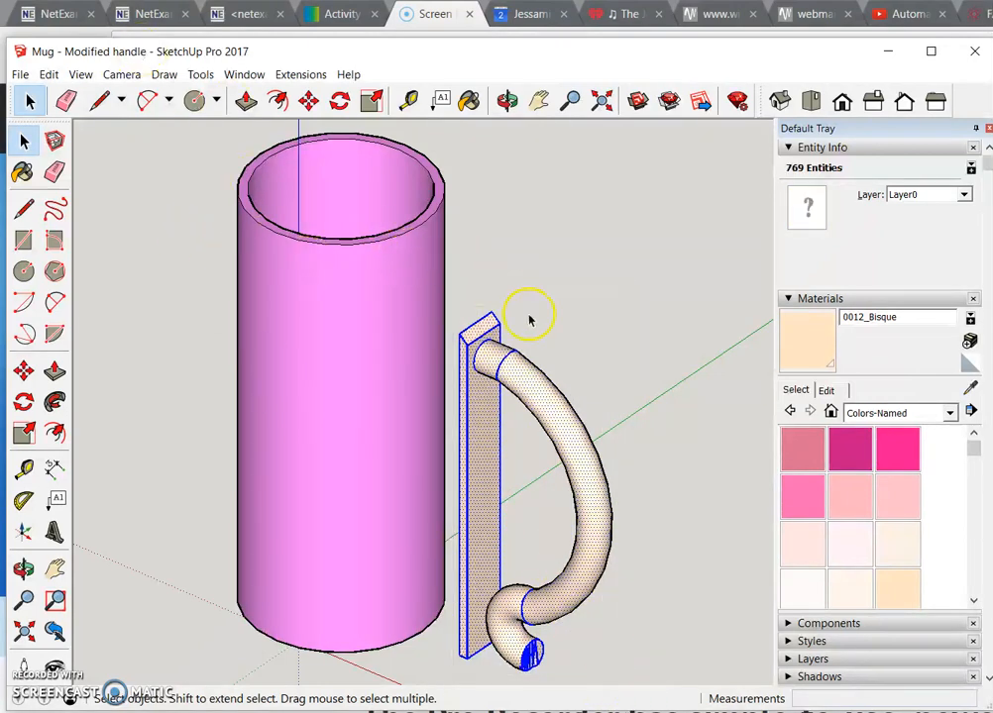
pyautogui.rightClick(572, 431)
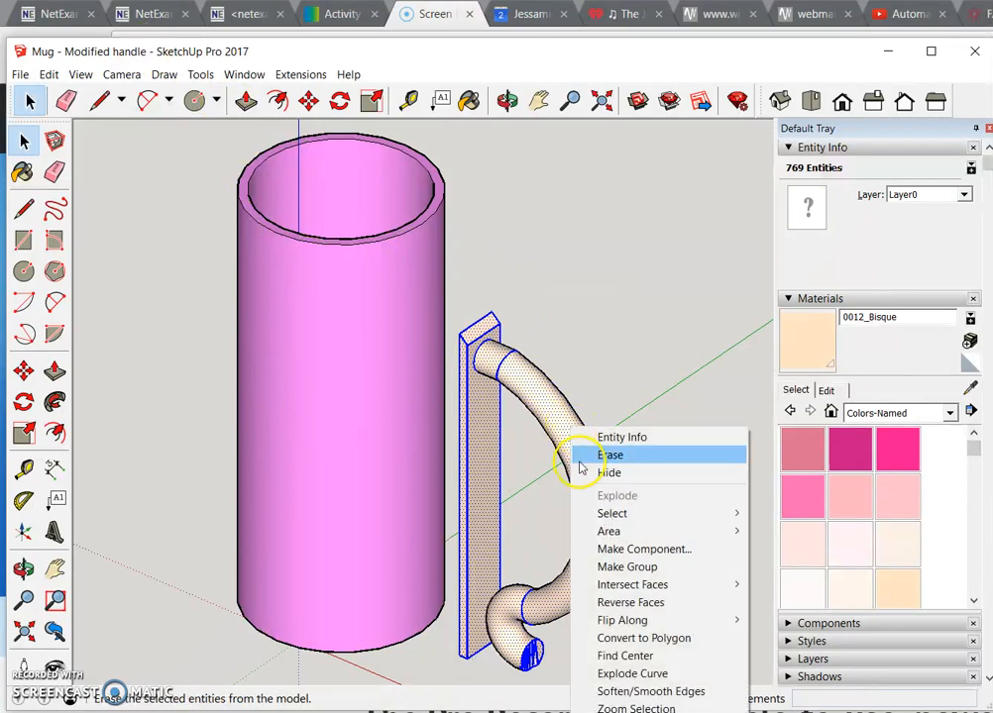
pyautogui.click(634, 567)
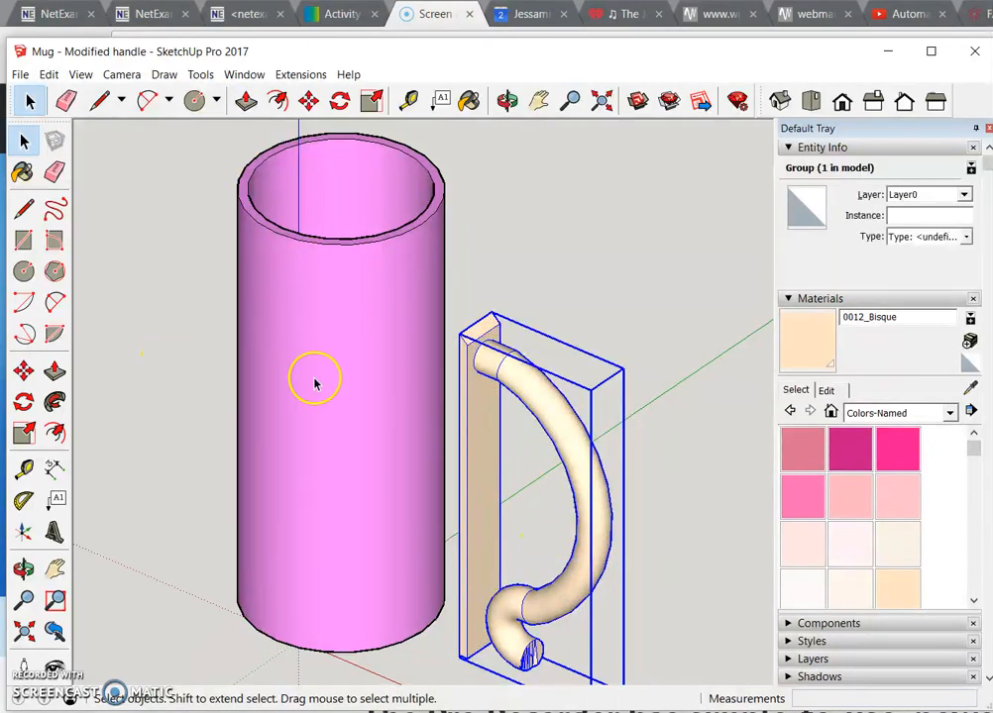
pyautogui.click(24, 371)
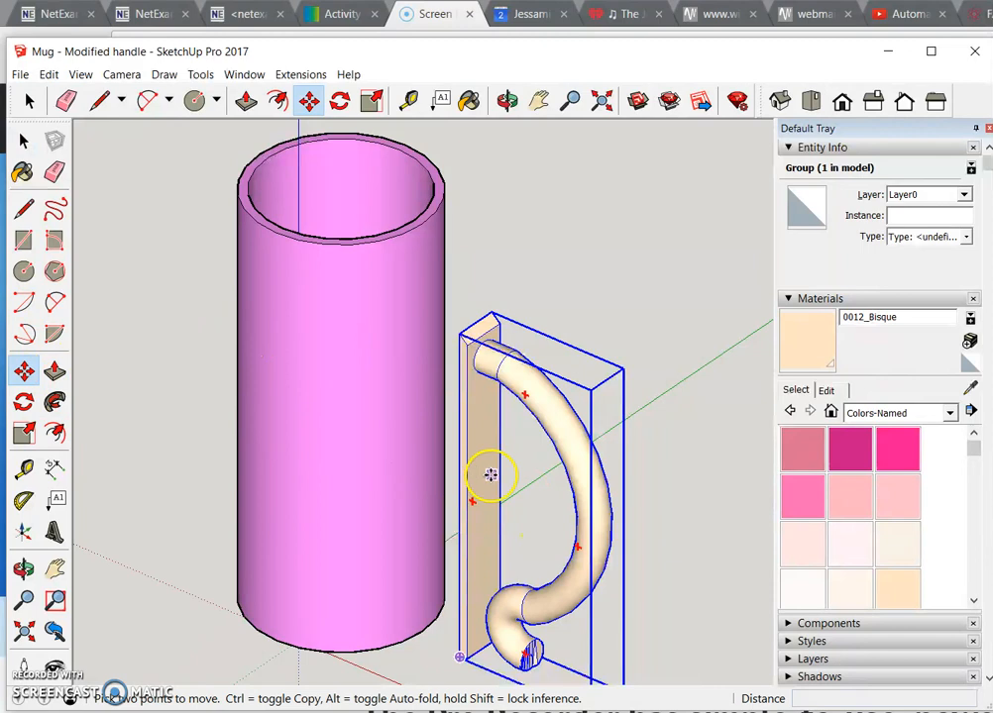
pyautogui.click(489, 483)
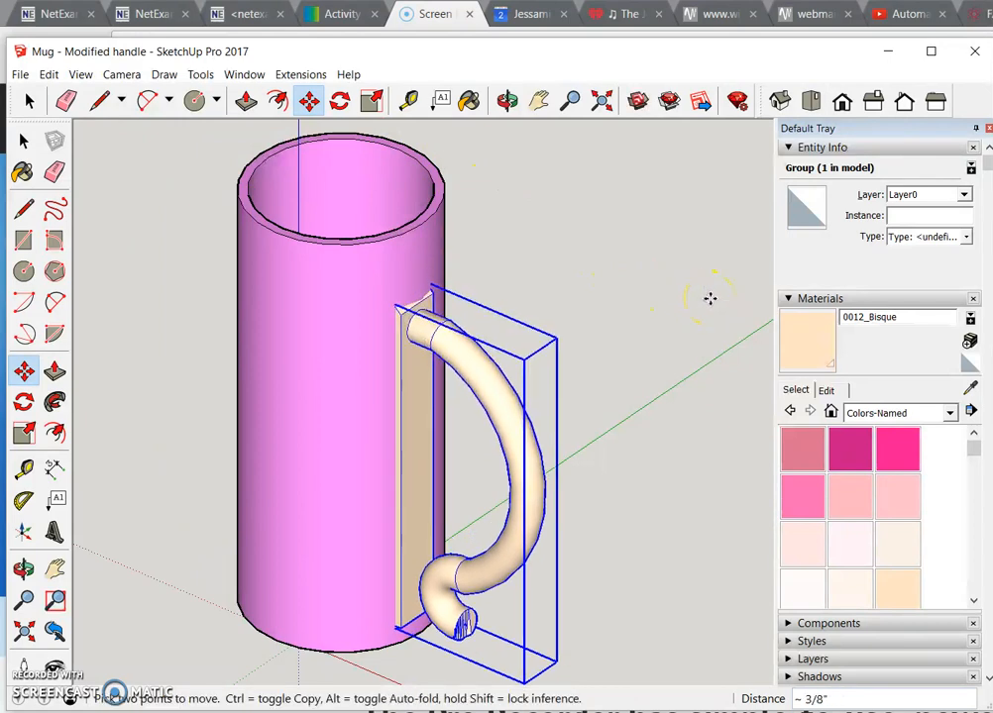
# - Select the mug body together with the handle group and combine them into a single group
pyautogui.click(28, 102)
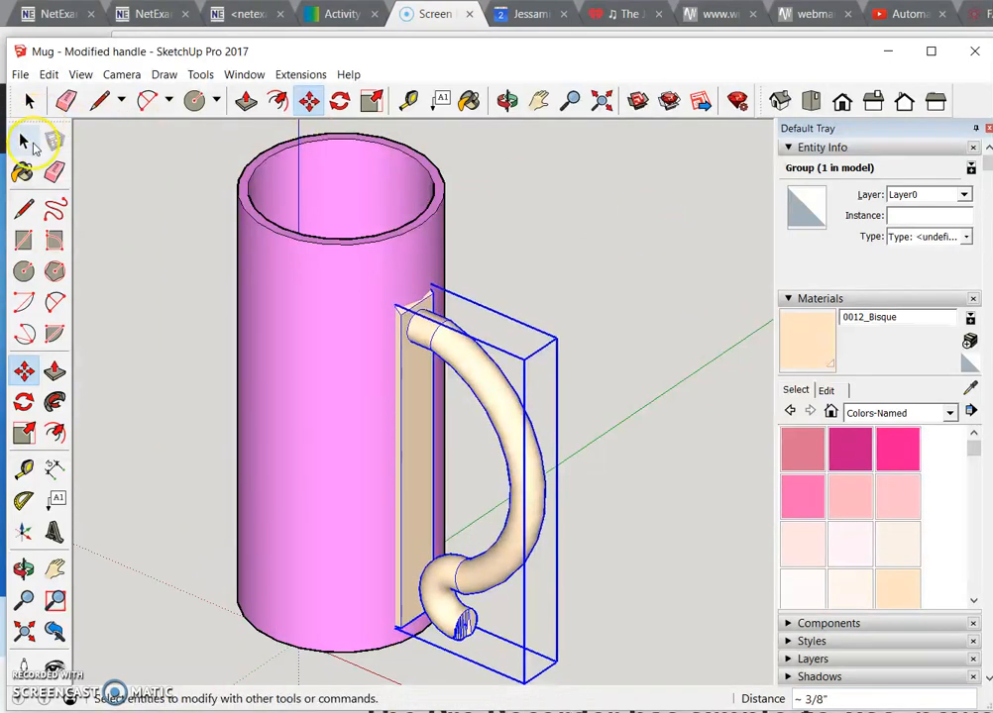
pyautogui.moveTo(176, 124); pyautogui.dragTo(637, 704)
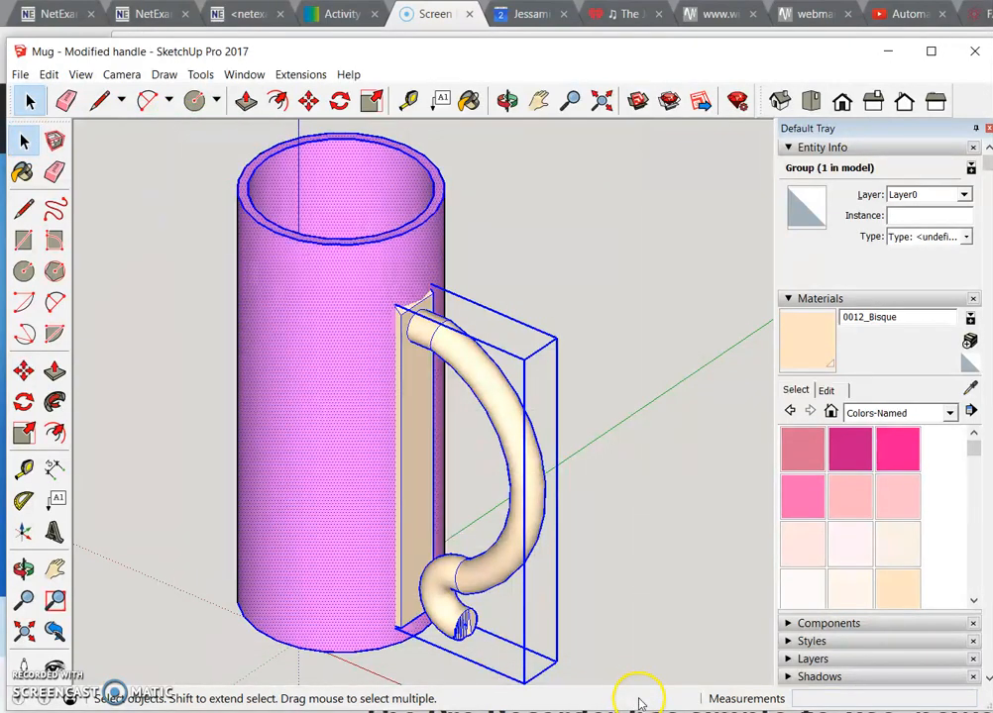
pyautogui.click(49, 74)
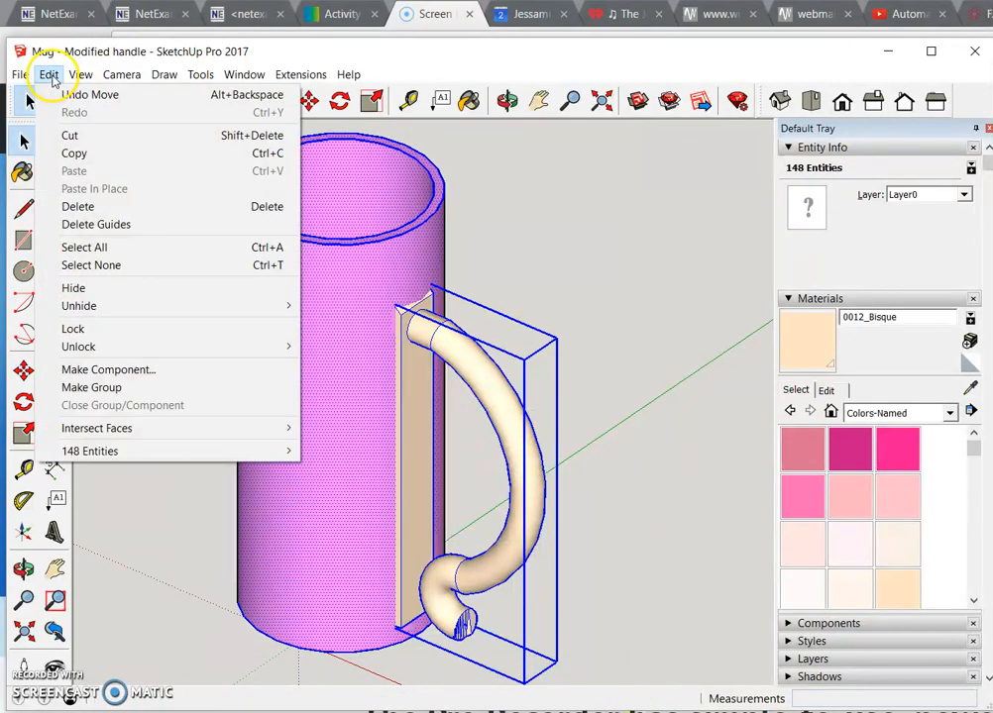
pyautogui.click(117, 387)
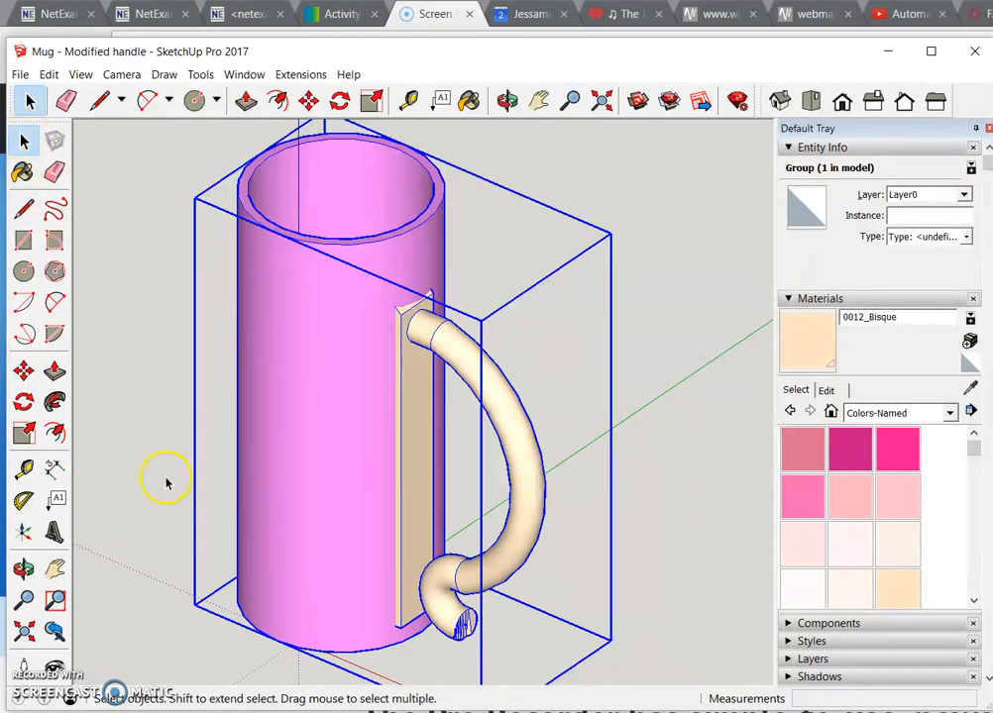
# - Move the grouped mug 7/64" as one object
pyautogui.click(24, 373)
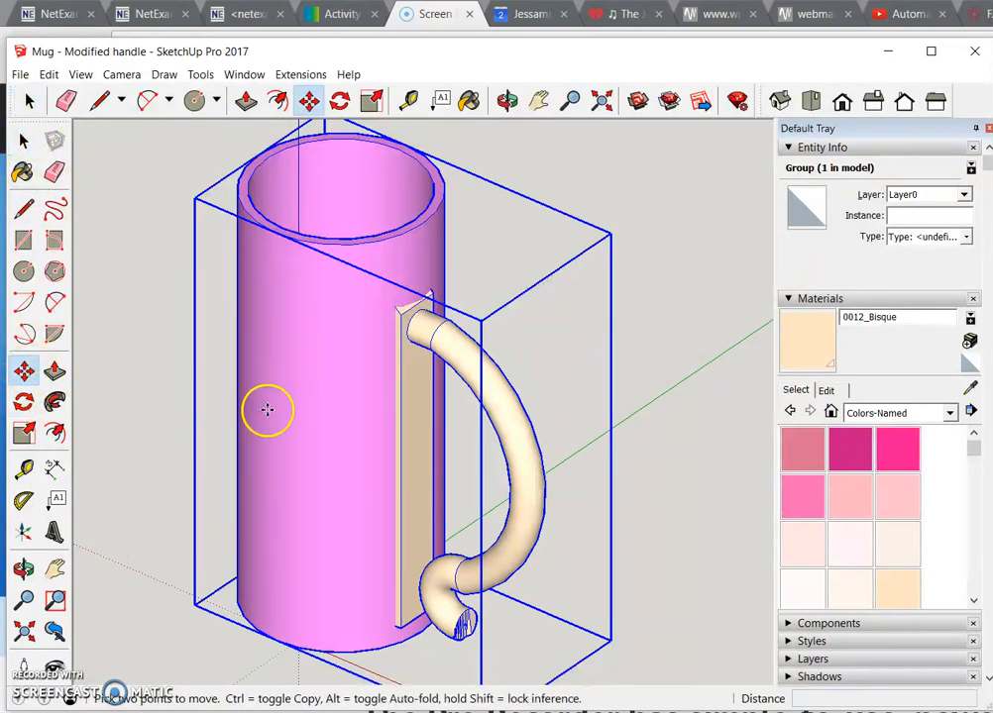
pyautogui.click(325, 401)
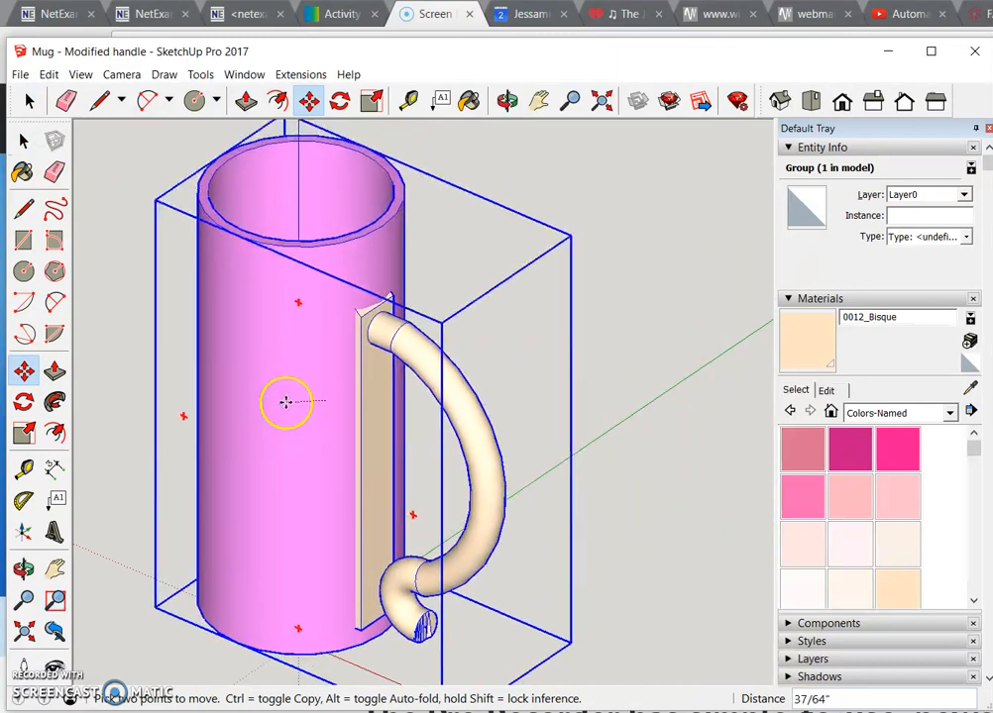
pyautogui.click(317, 403)
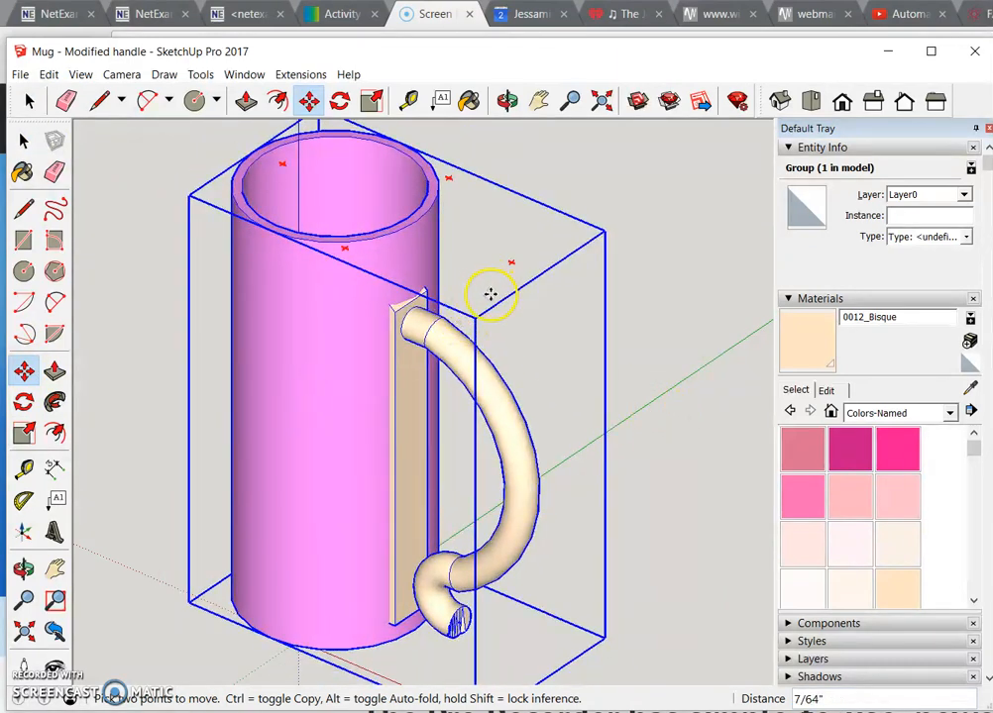